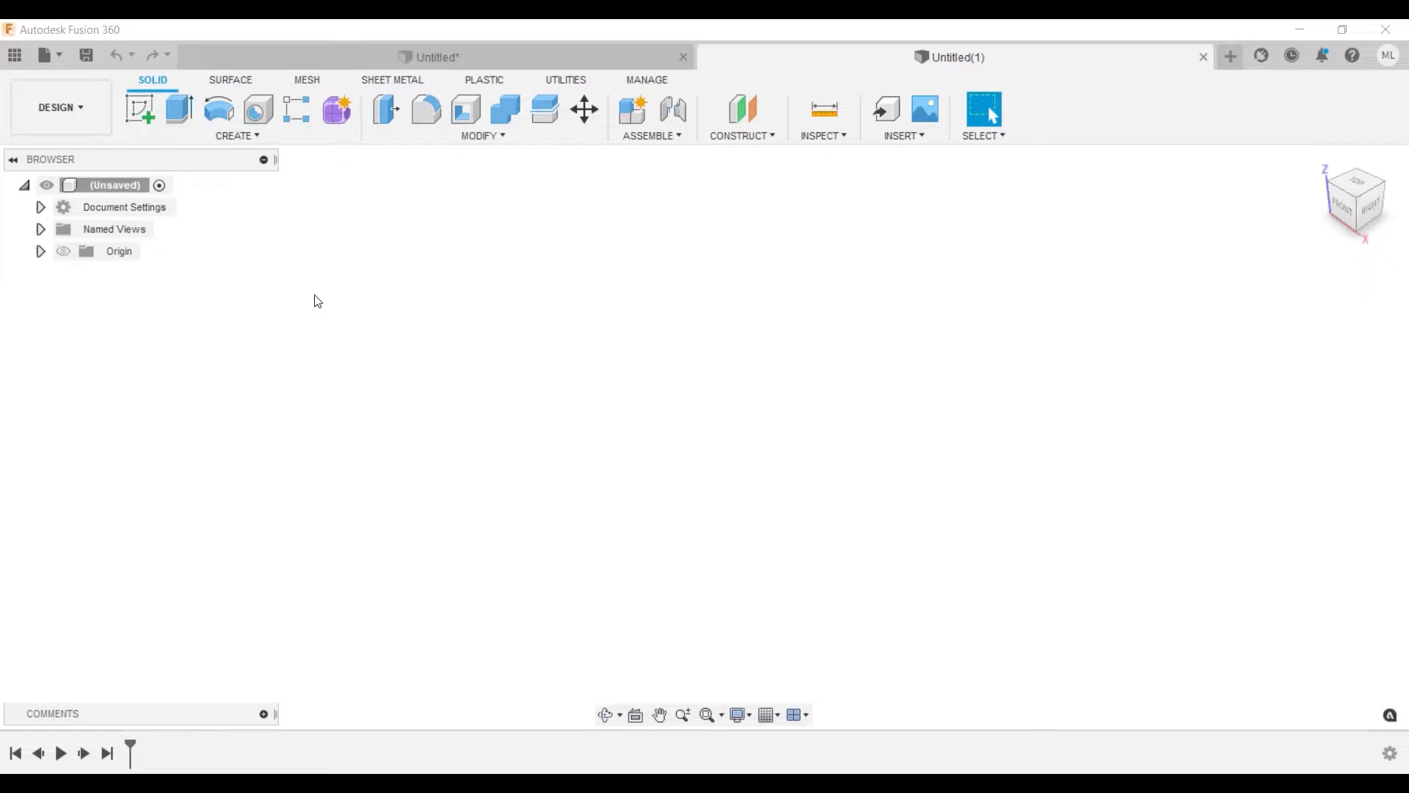
# Start a sketch on the horizontal XY plane and draw a 25 × 25 mm rectangle up and to the left of the origin
pyautogui.click(140, 110)
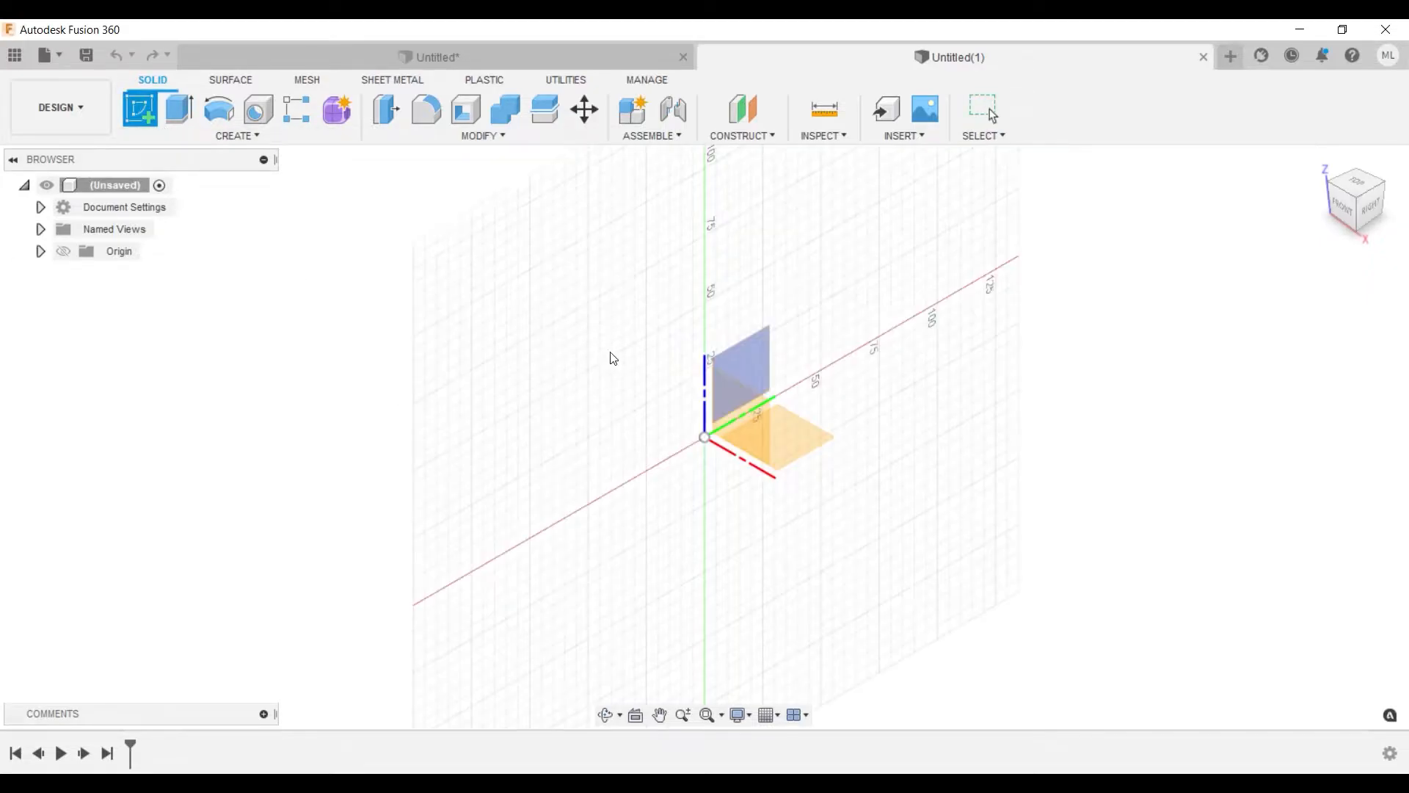
pyautogui.click(812, 455)
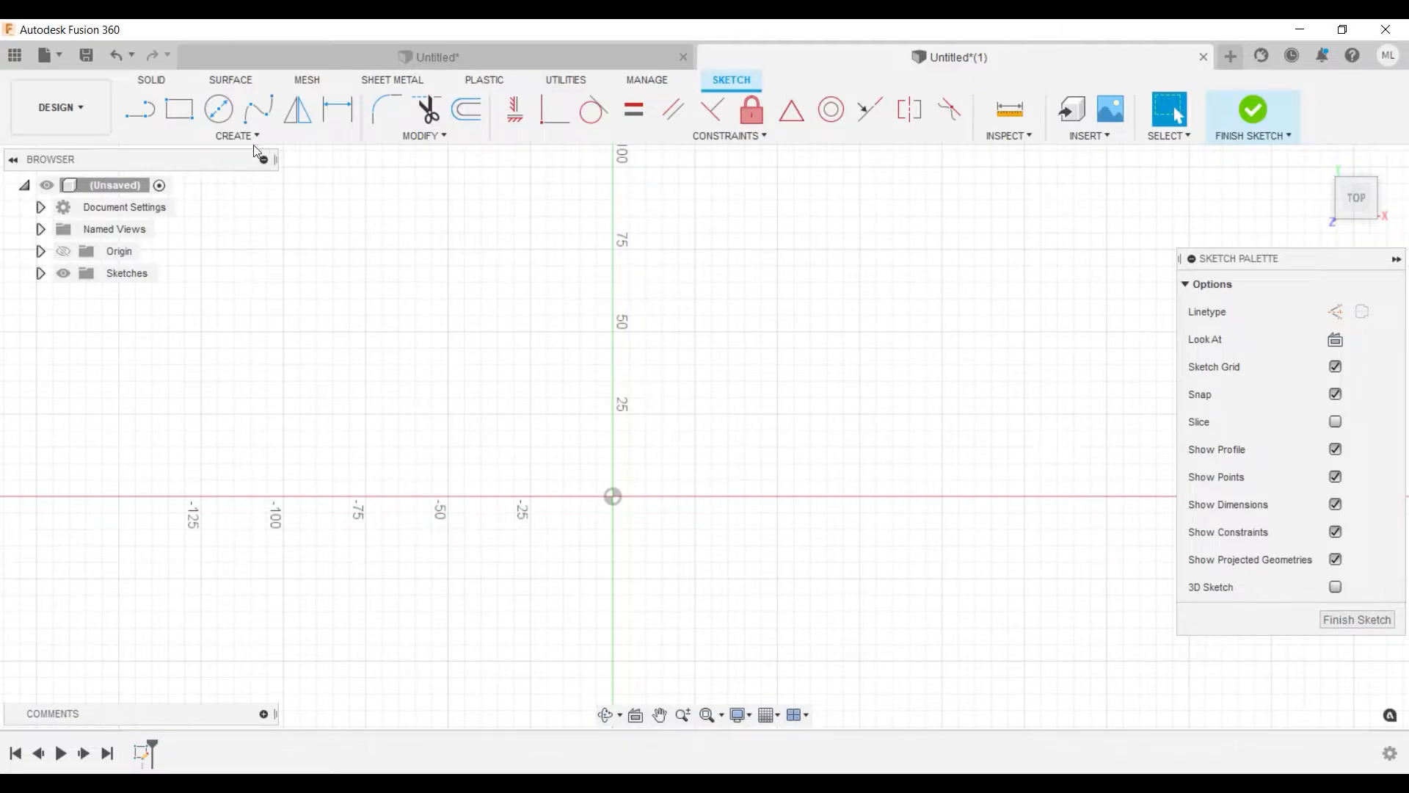
pyautogui.click(179, 109)
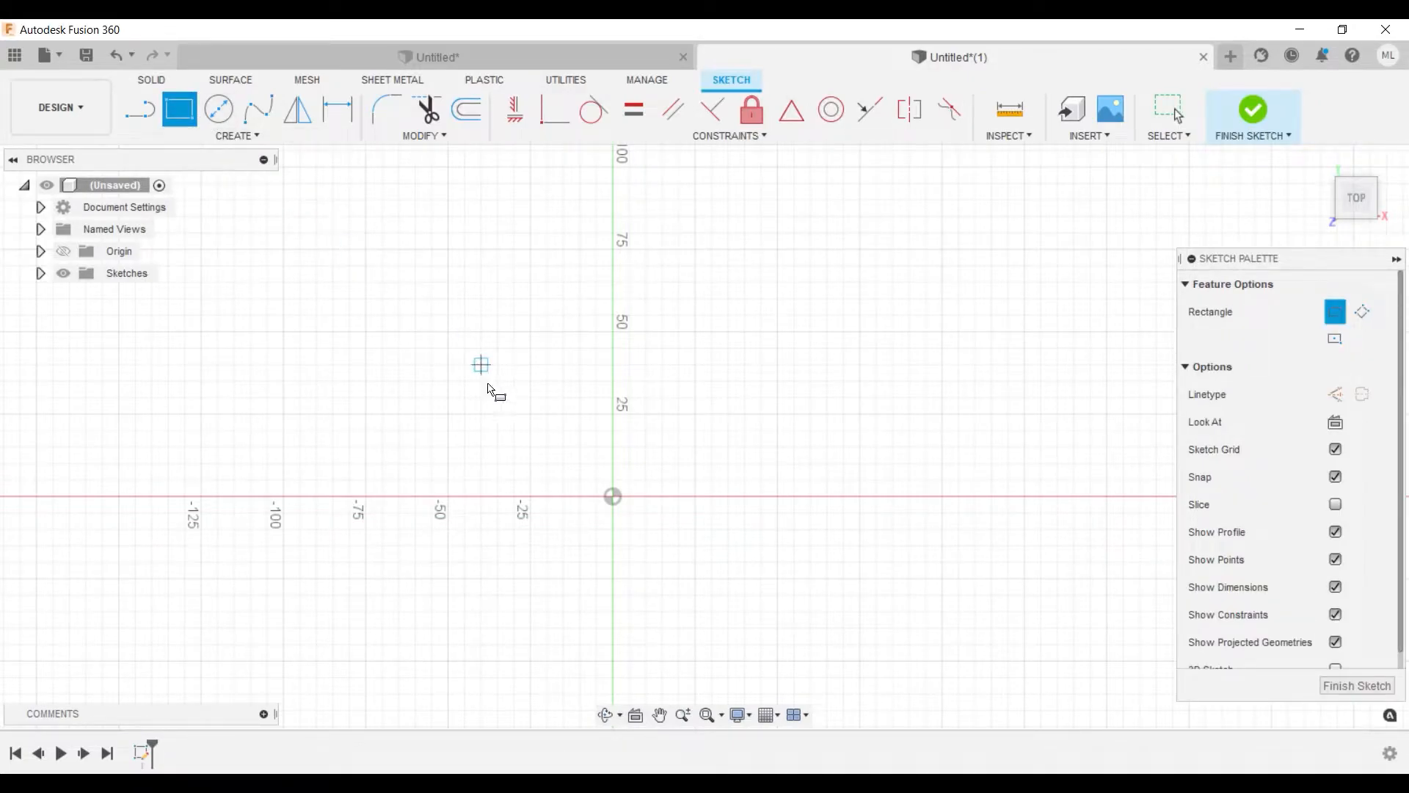
pyautogui.click(530, 414)
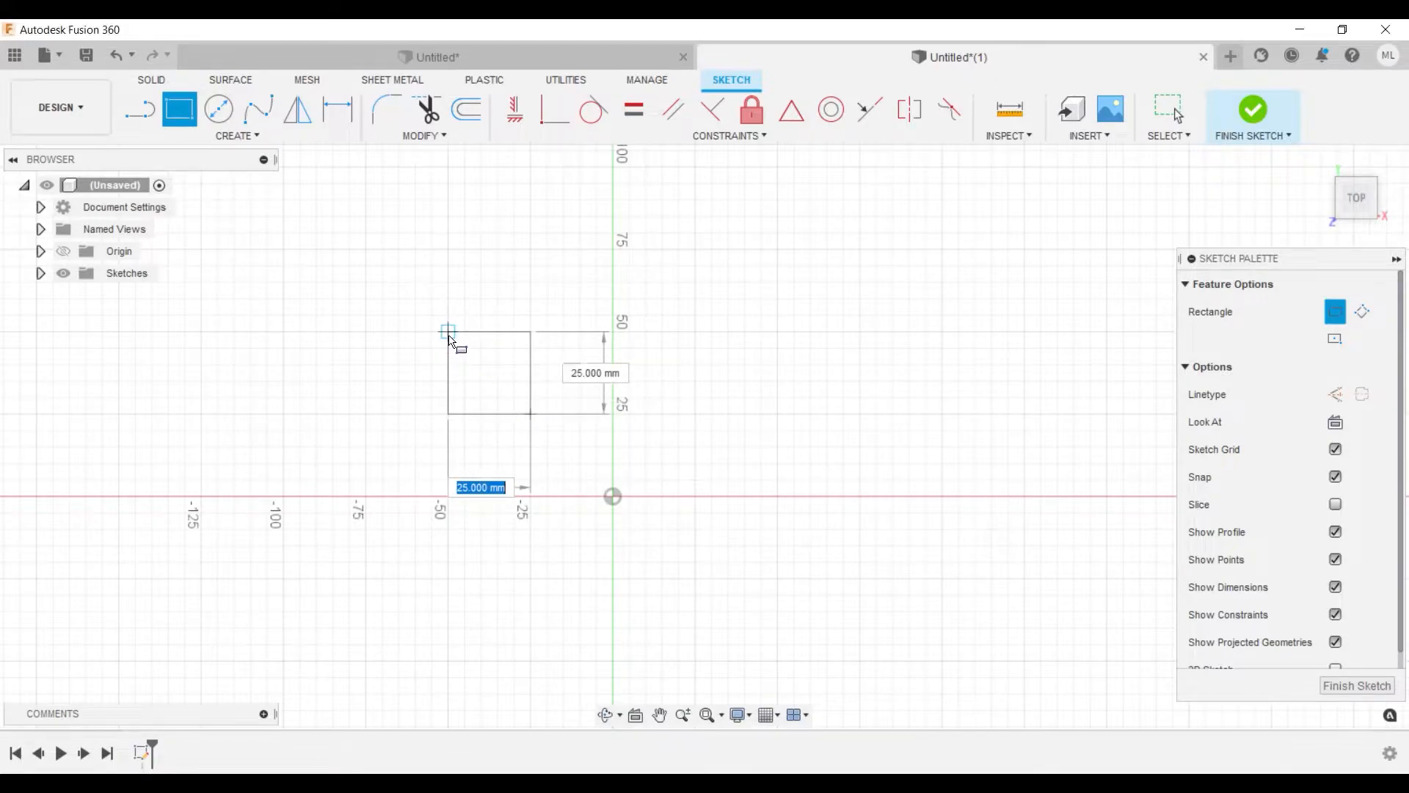
pyautogui.click(448, 335)
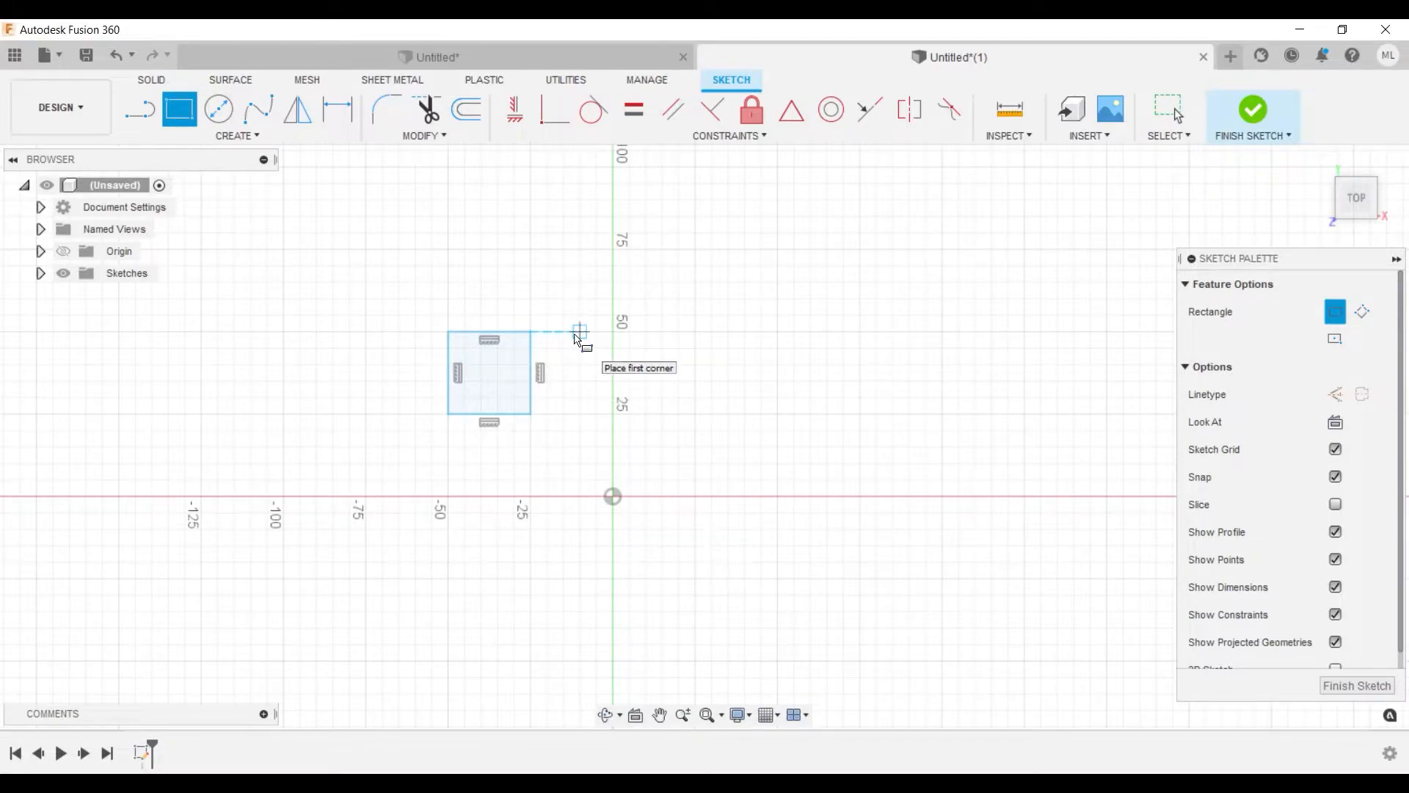
# Dimension the rectangle's right edge and set its height to 50 mm
pyautogui.press('d')
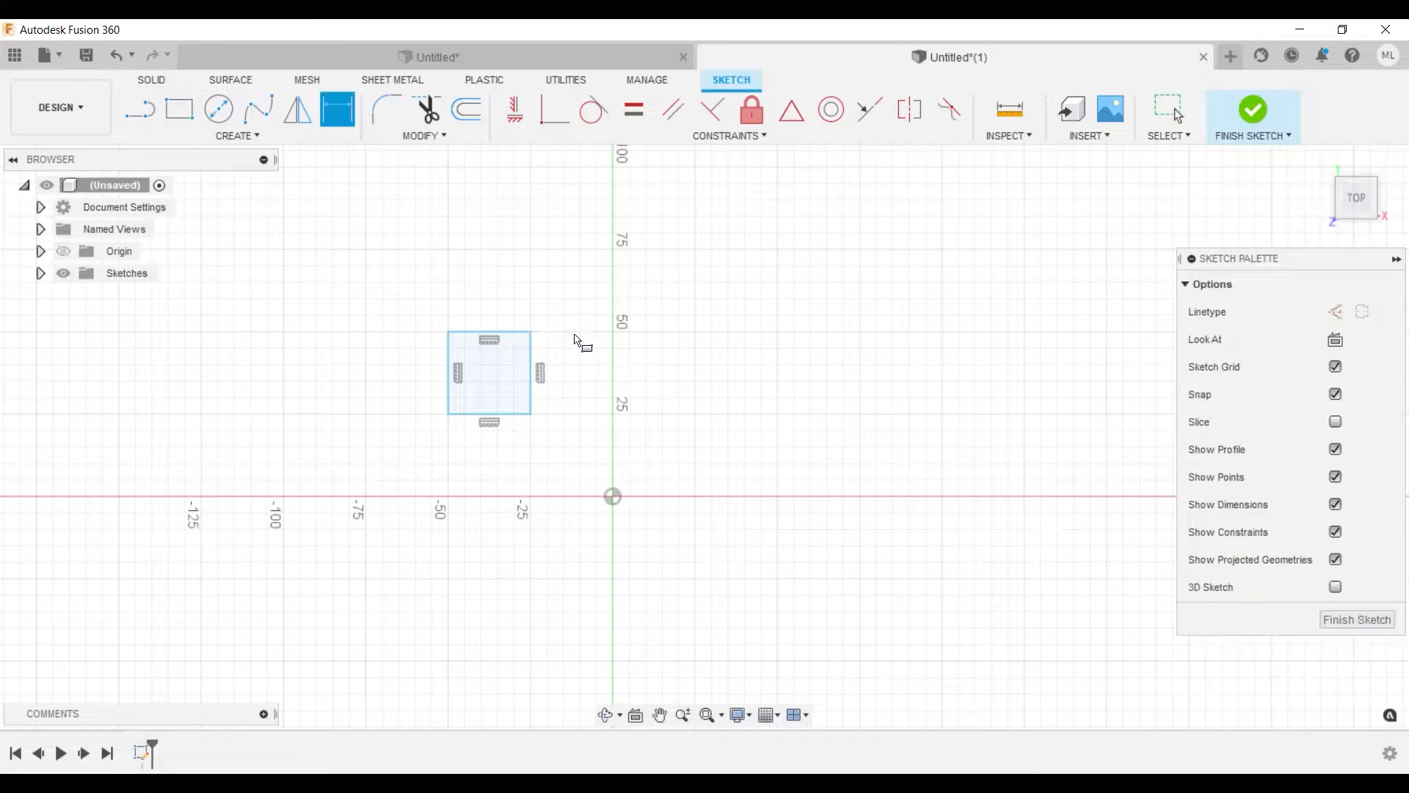
pyautogui.click(535, 354)
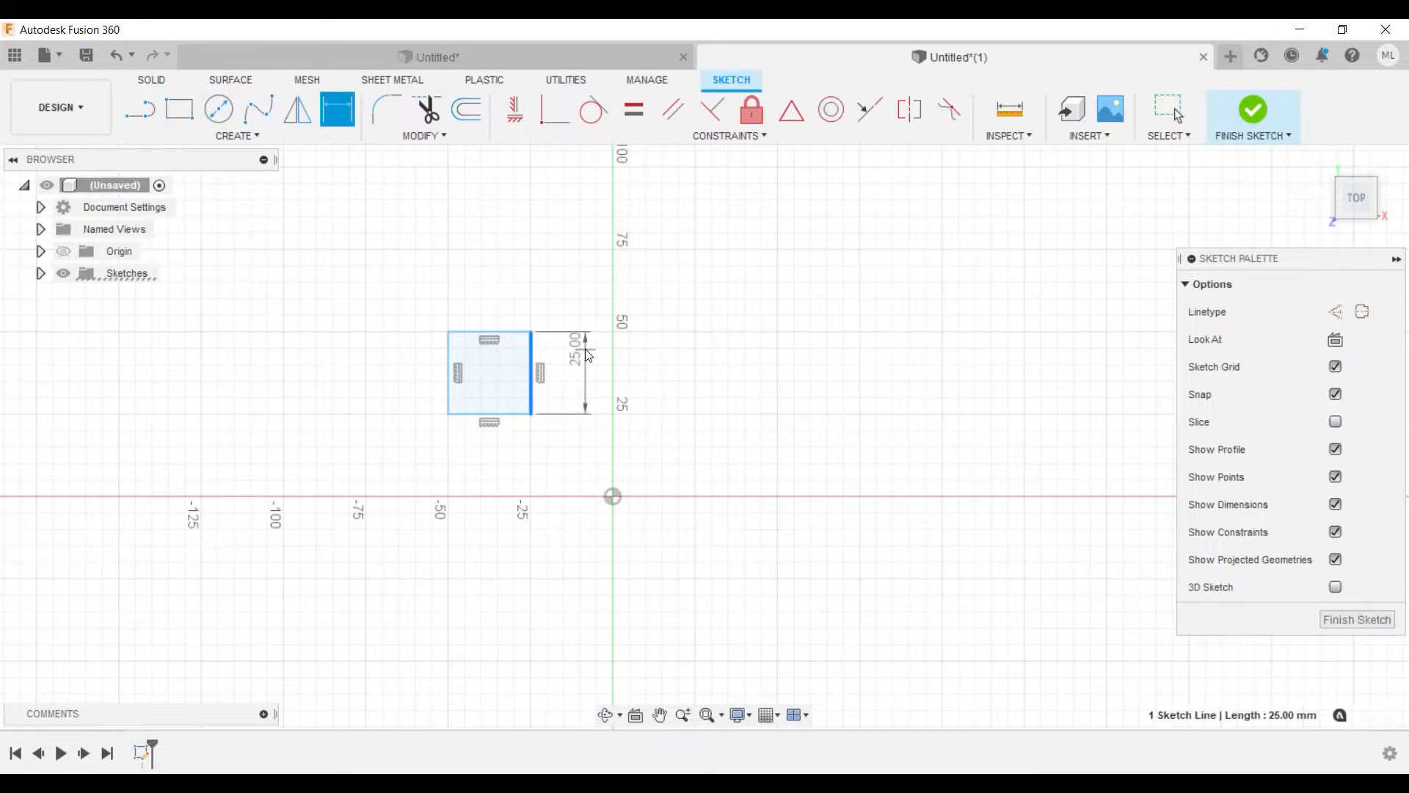
pyautogui.click(587, 354)
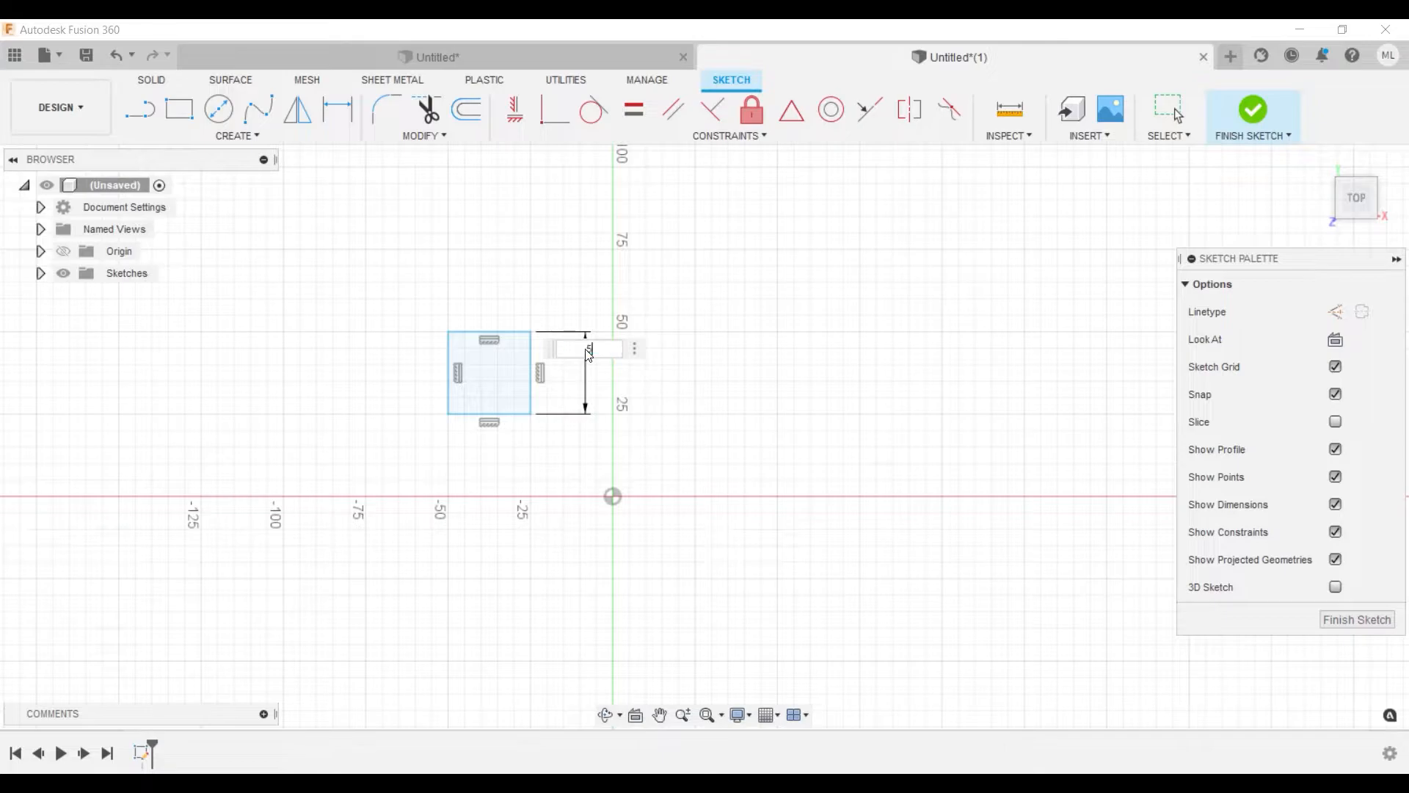
pyautogui.write('50')
pyautogui.press('Return')
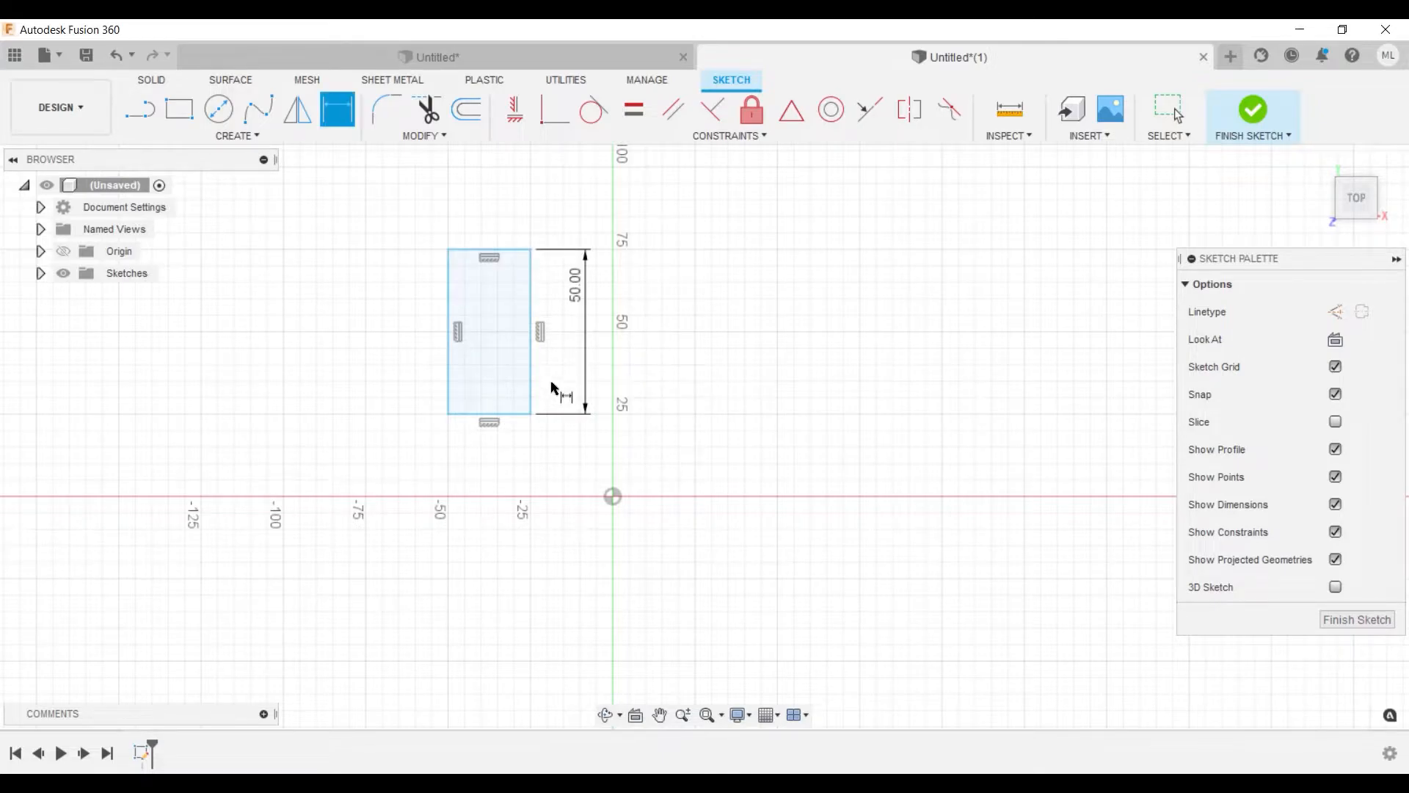
# Dimension the rectangle's bottom edge and set its width to 50 mm
pyautogui.click(516, 415)
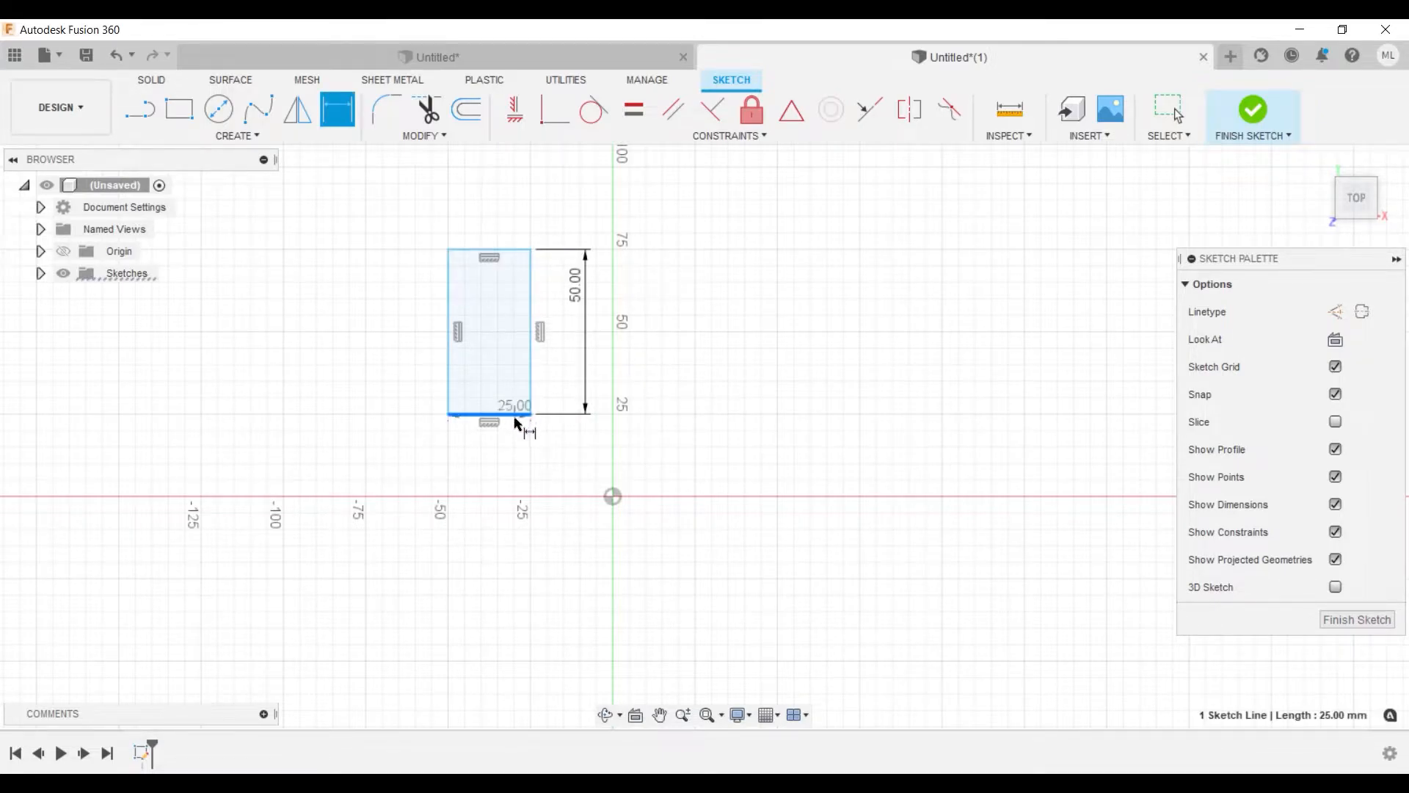
pyautogui.click(514, 465)
pyautogui.write('50')
pyautogui.press('Return')
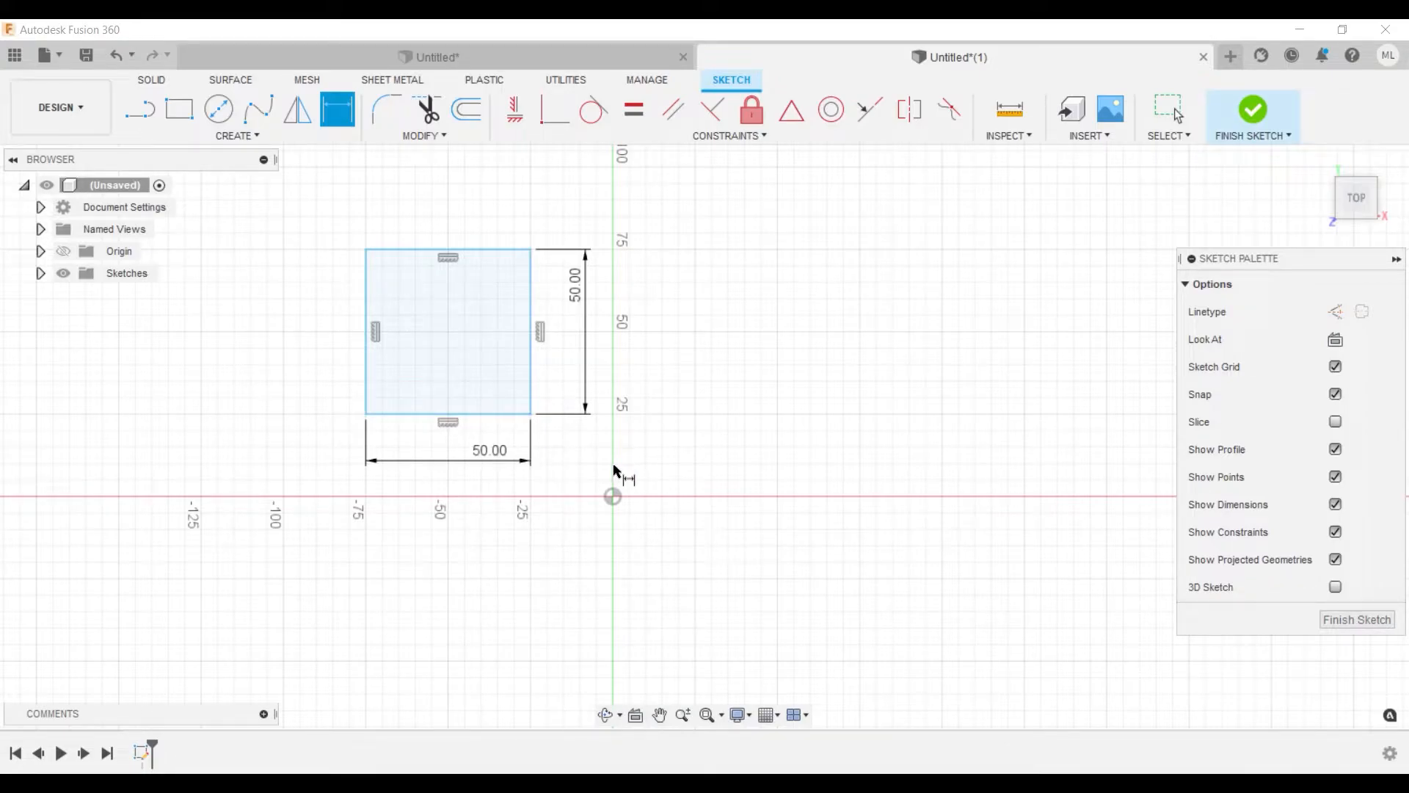
pyautogui.press('Escape')
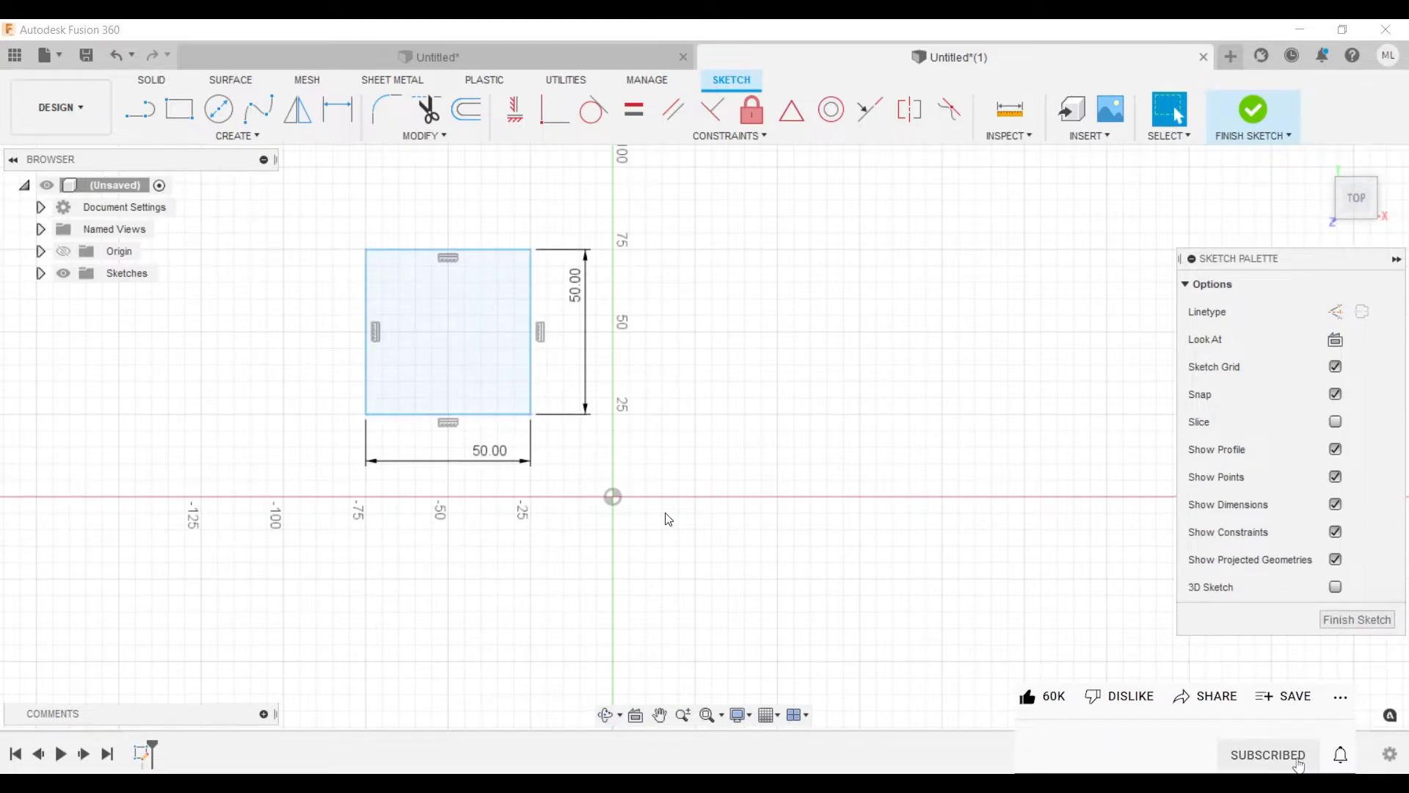
# Add a 25 mm horizontal dimension between the rectangle's right edge and the sketch origin
pyautogui.click(533, 369)
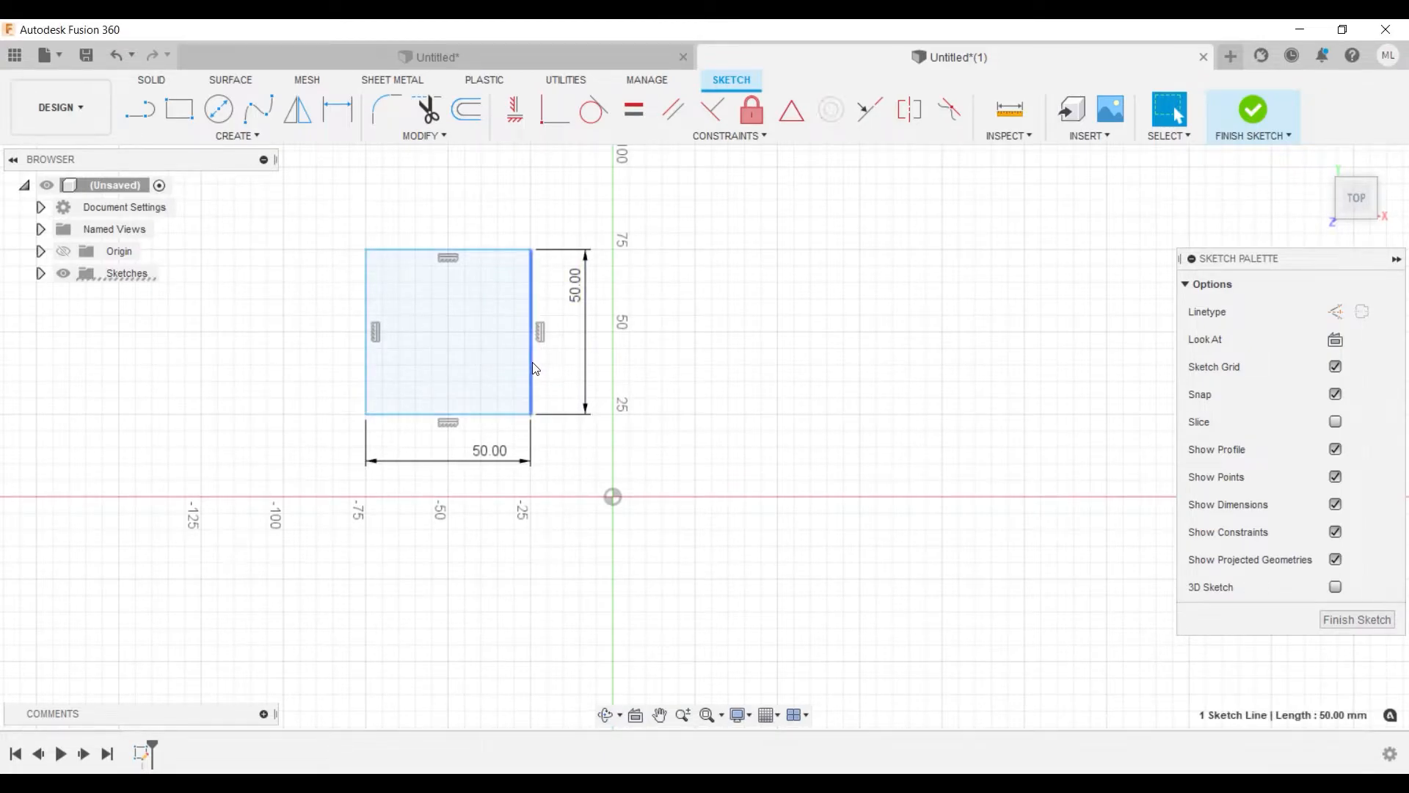
pyautogui.press('d')
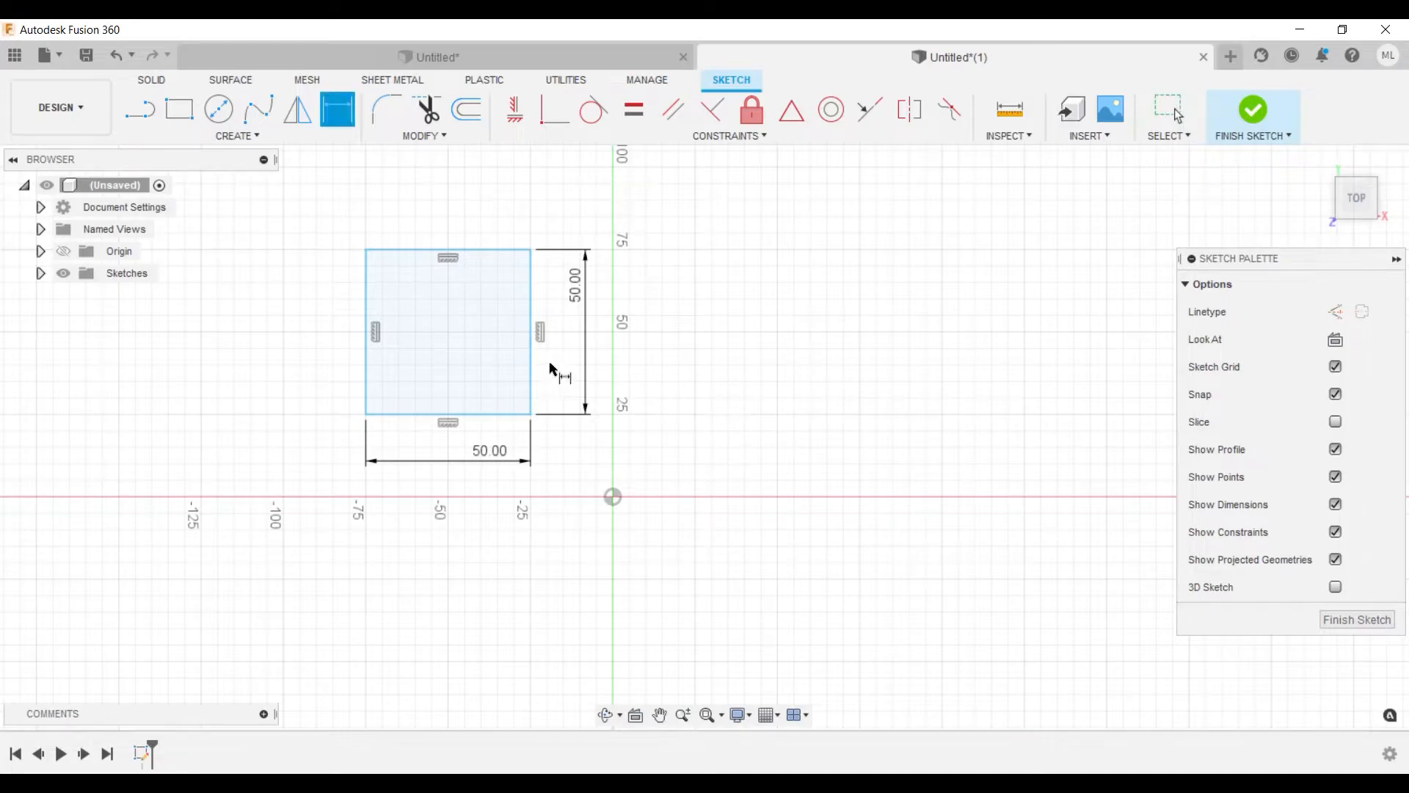
pyautogui.click(533, 368)
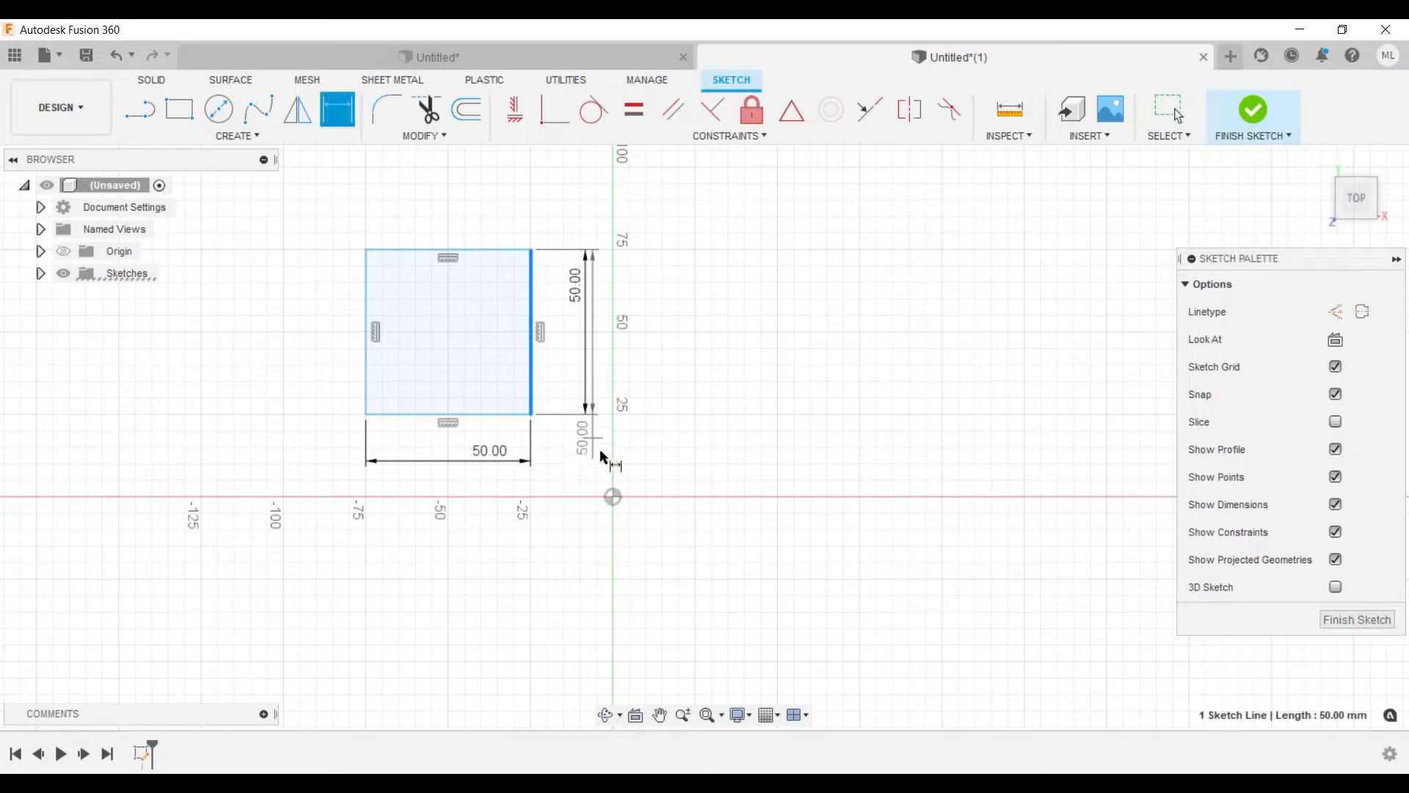
pyautogui.click(613, 497)
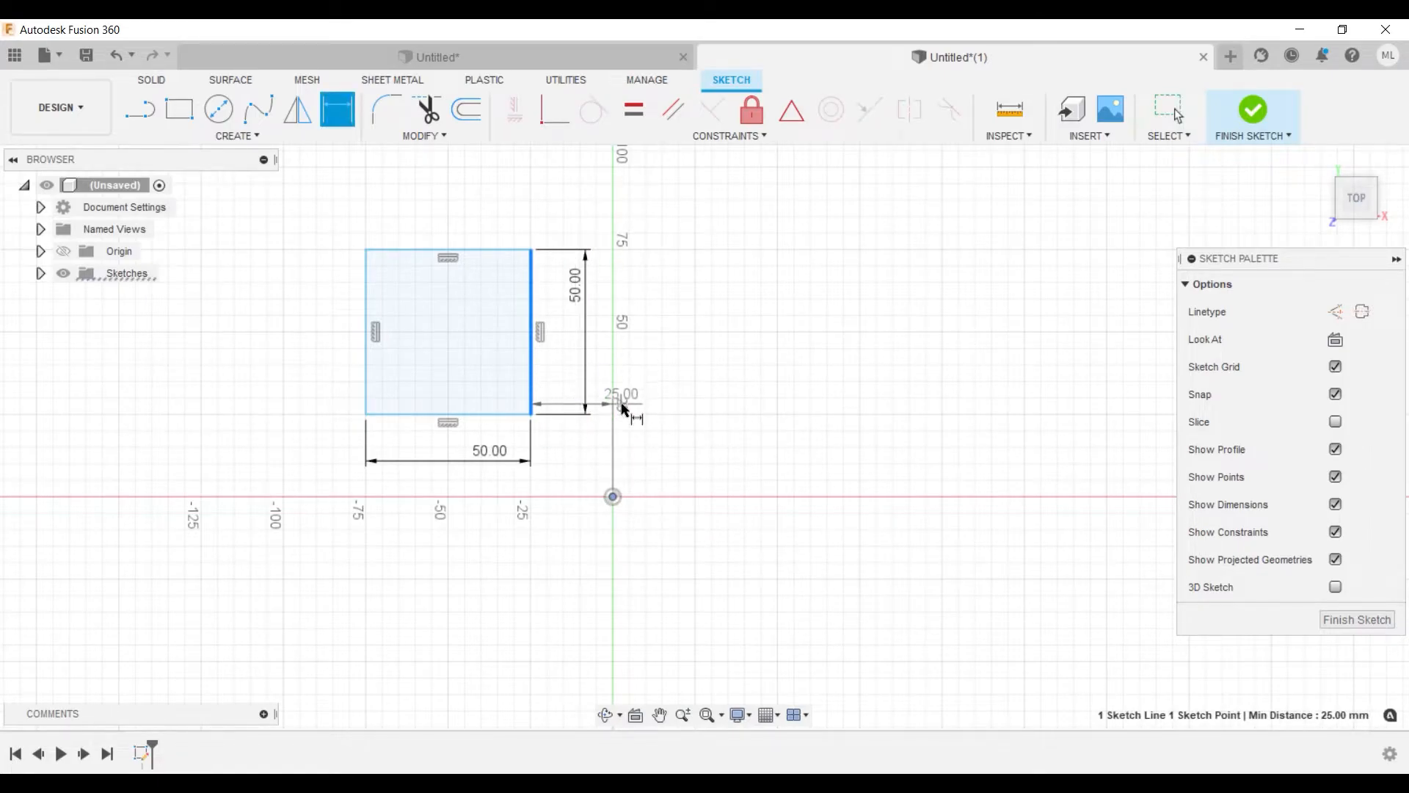
pyautogui.click(619, 416)
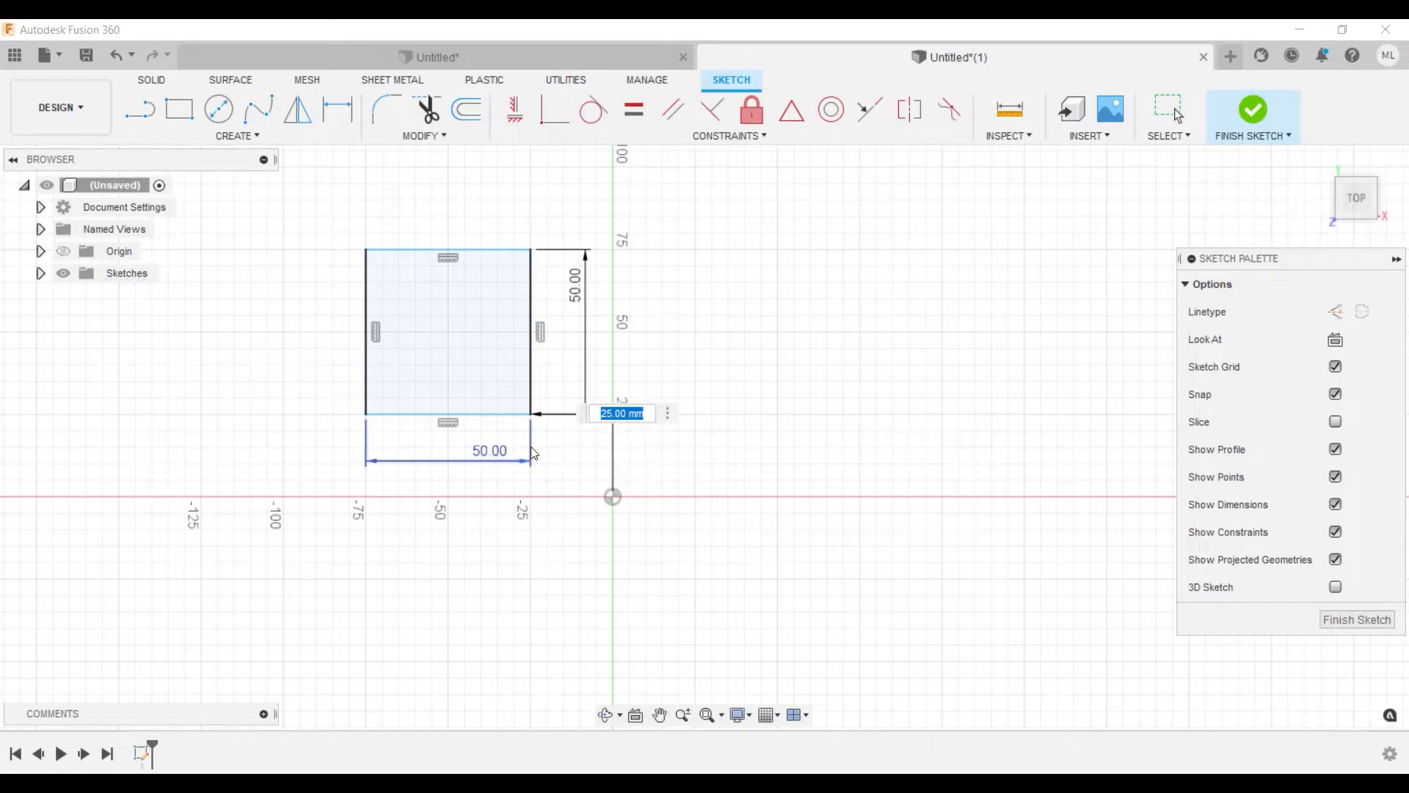
pyautogui.write('D')
pyautogui.press('Return')
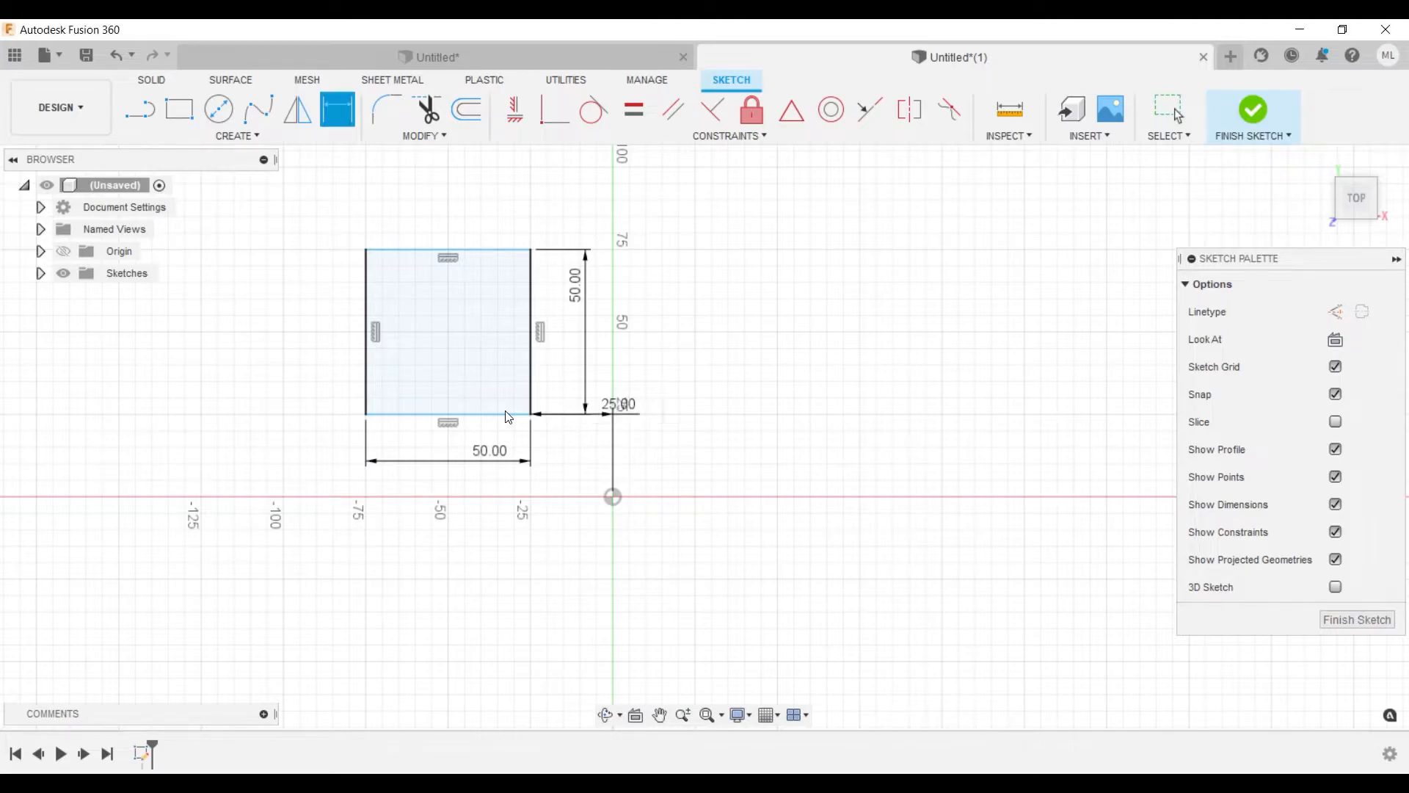
# Add a vertical dimension of 30 mm between the rectangle's bottom edge and the origin
pyautogui.click(612, 497)
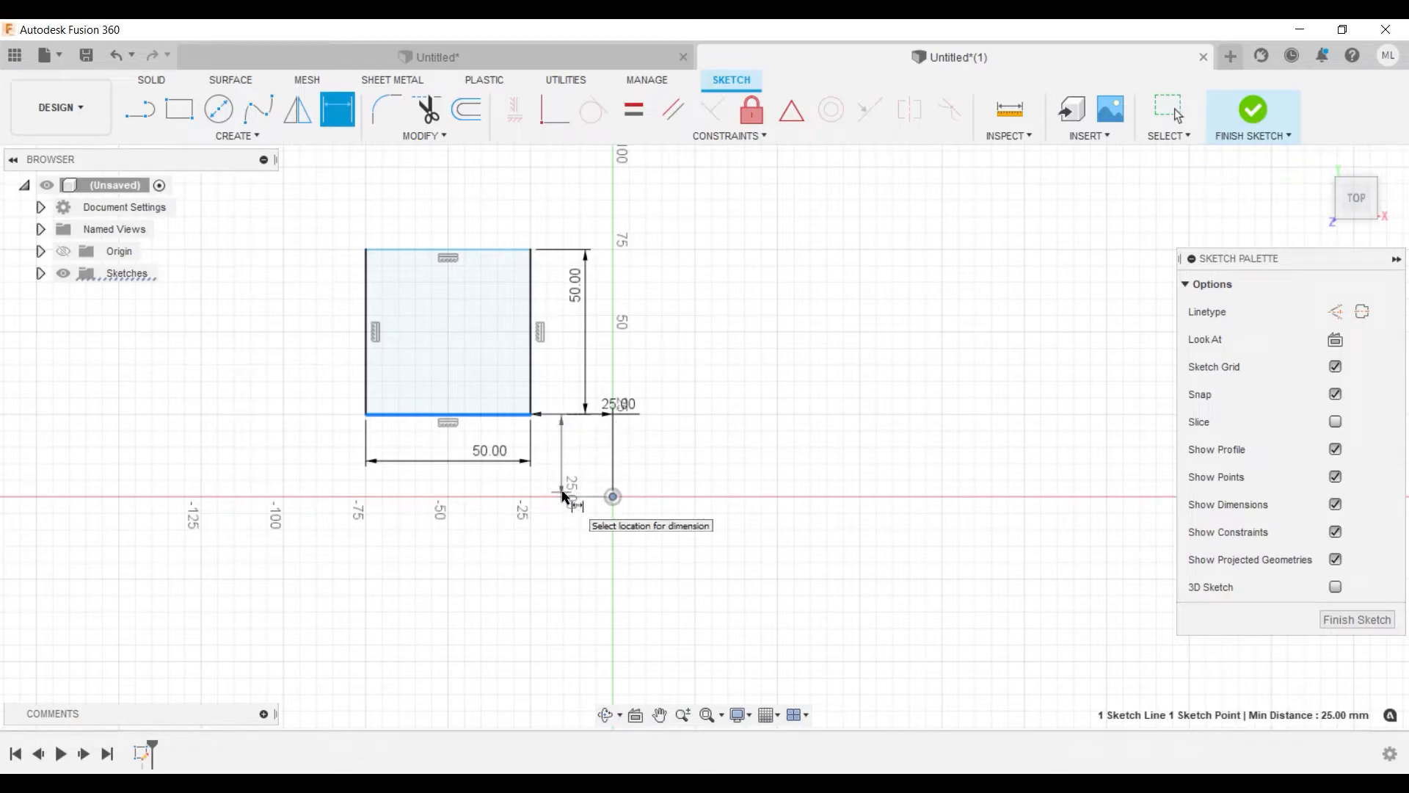
pyautogui.click(566, 498)
pyautogui.write('30')
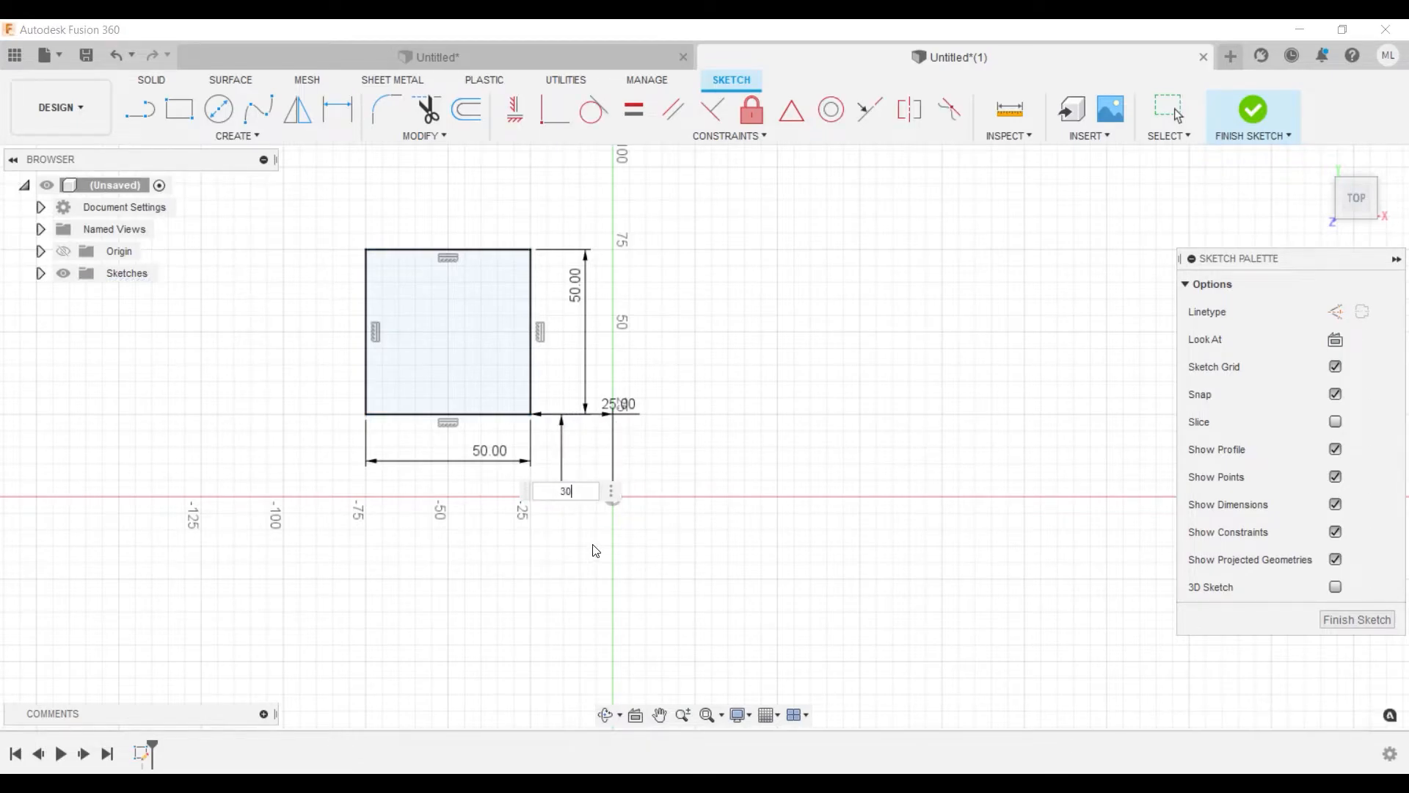
pyautogui.press('Return')
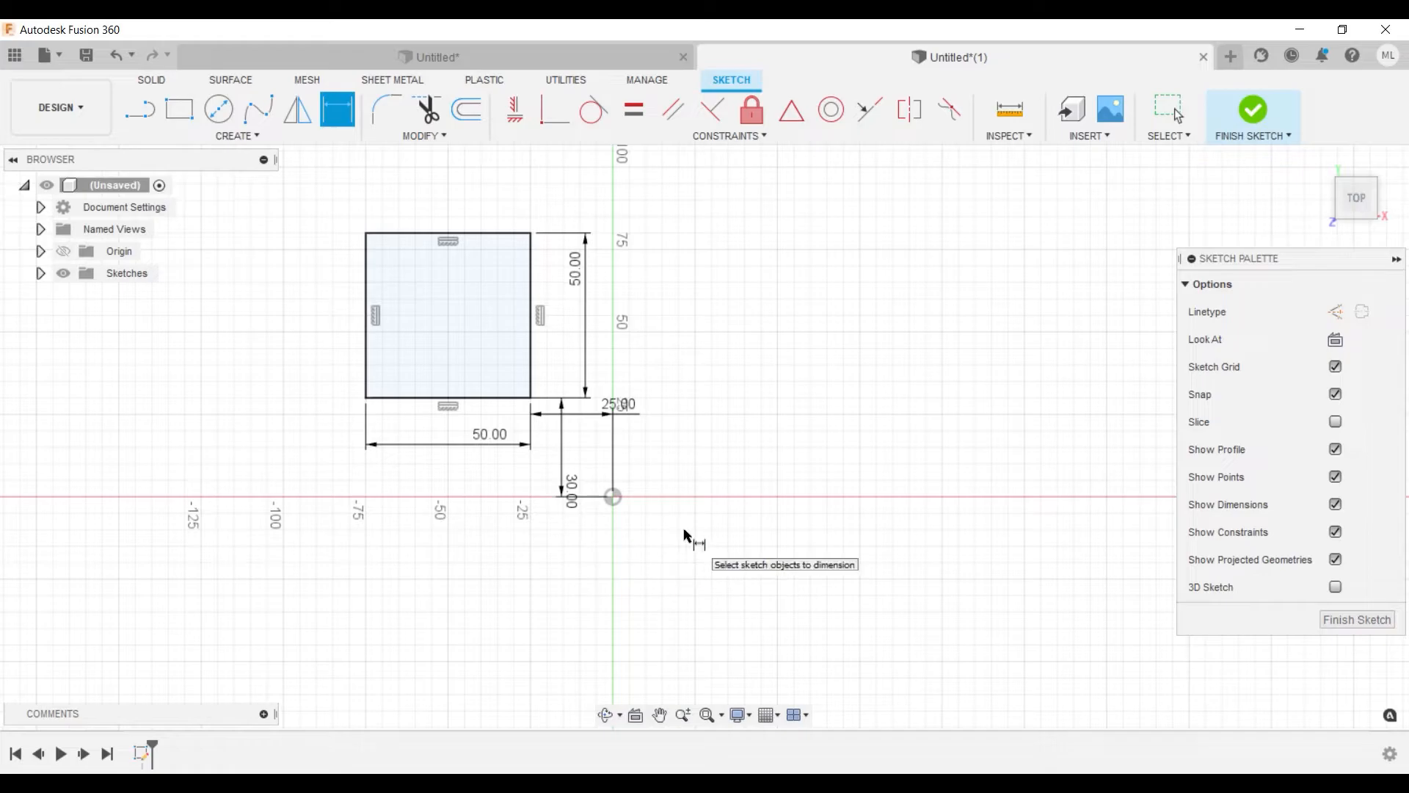
# Set the vertical distance between the rectangle's bottom edge and the origin to 25 mm
pyautogui.click(573, 491)
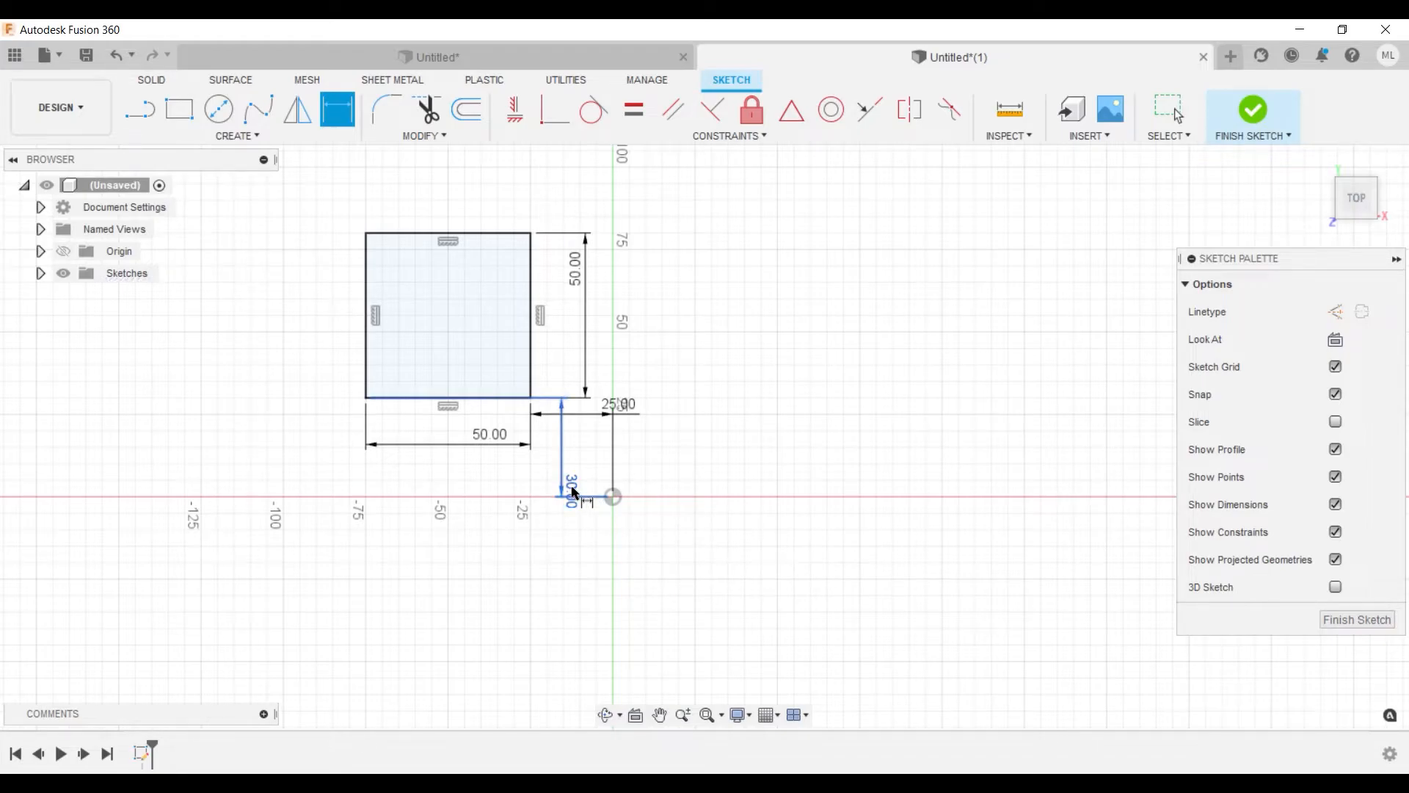
pyautogui.doubleClick(573, 492)
pyautogui.write('25')
pyautogui.press('Return')
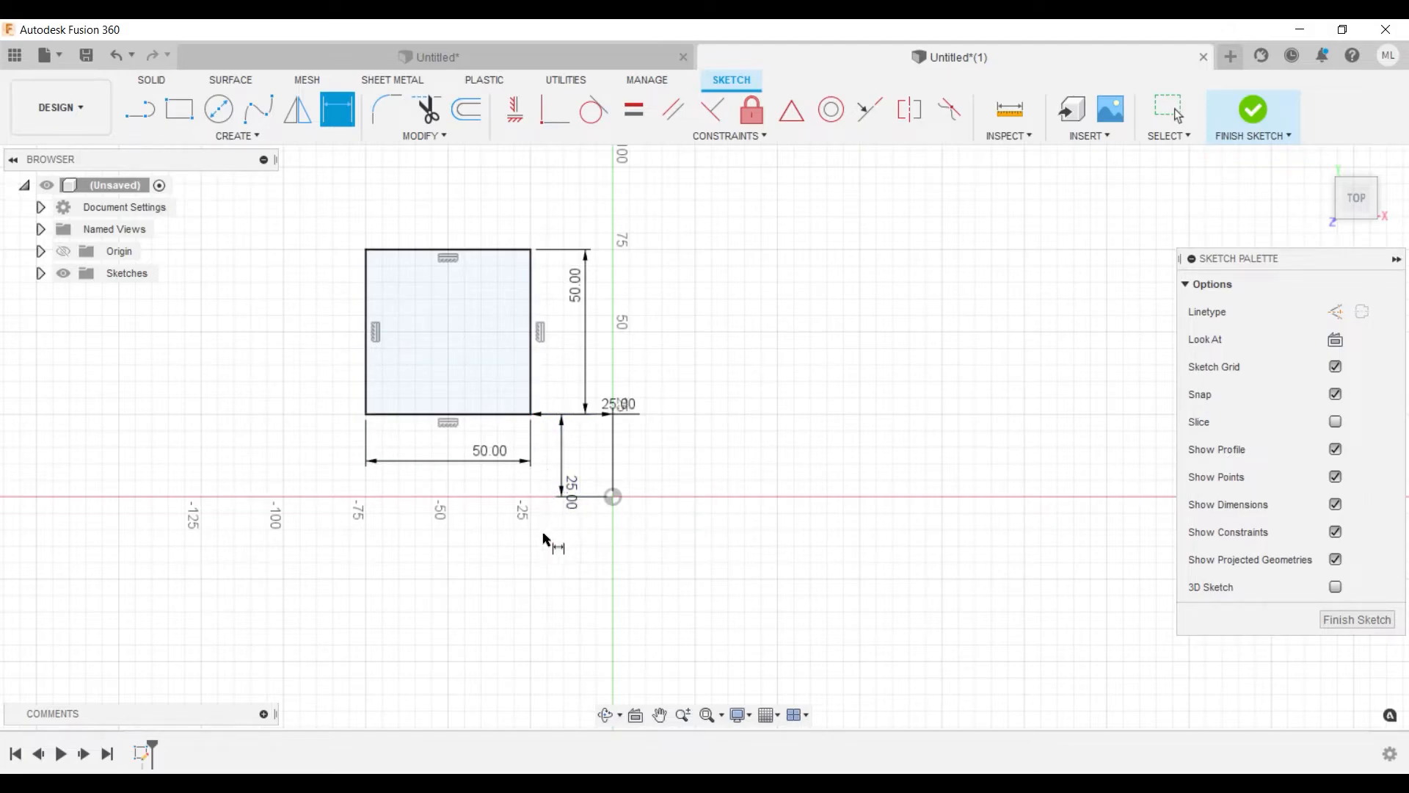
# Delete the rectangle's width dimension and clear the rectangle from the sketch
pyautogui.click(475, 463)
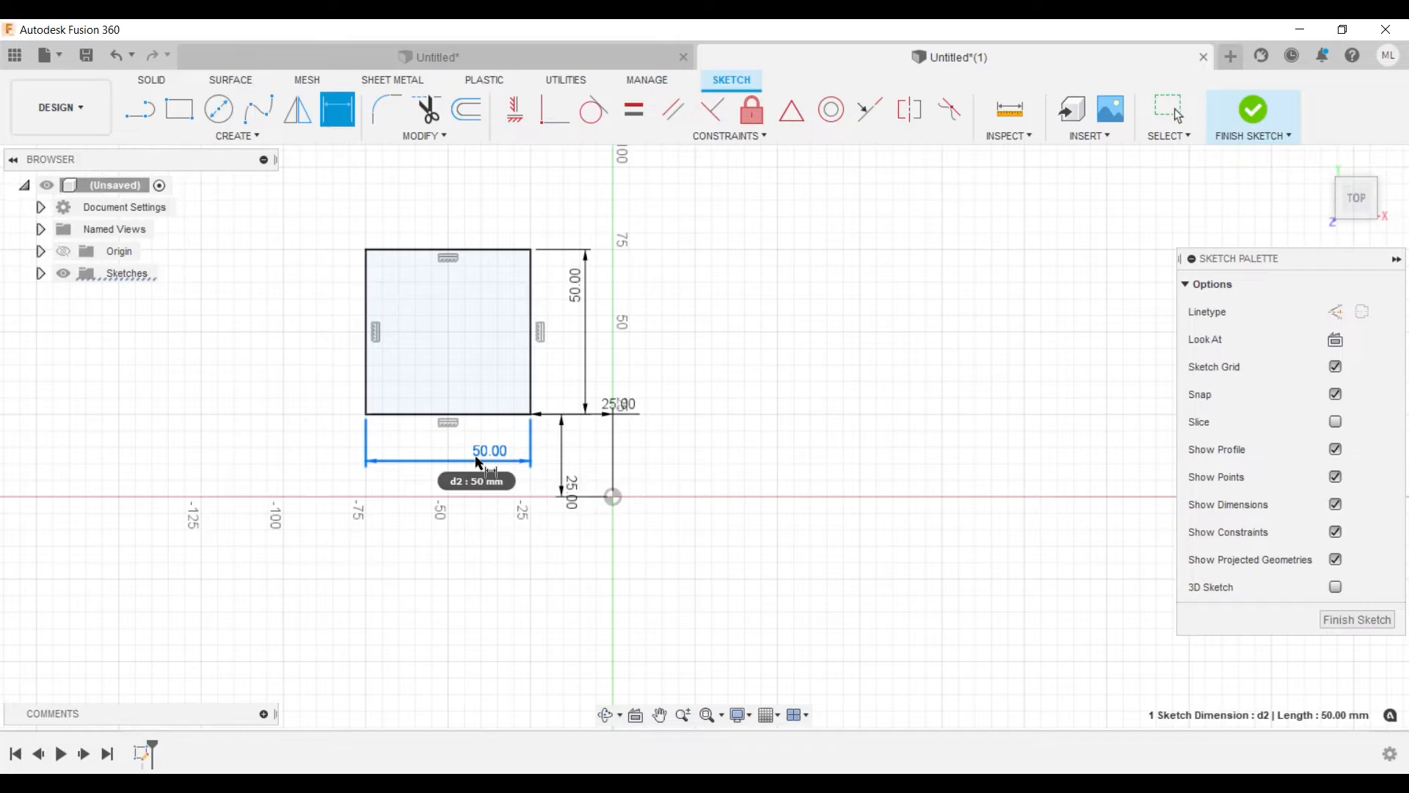
pyautogui.press('Delete')
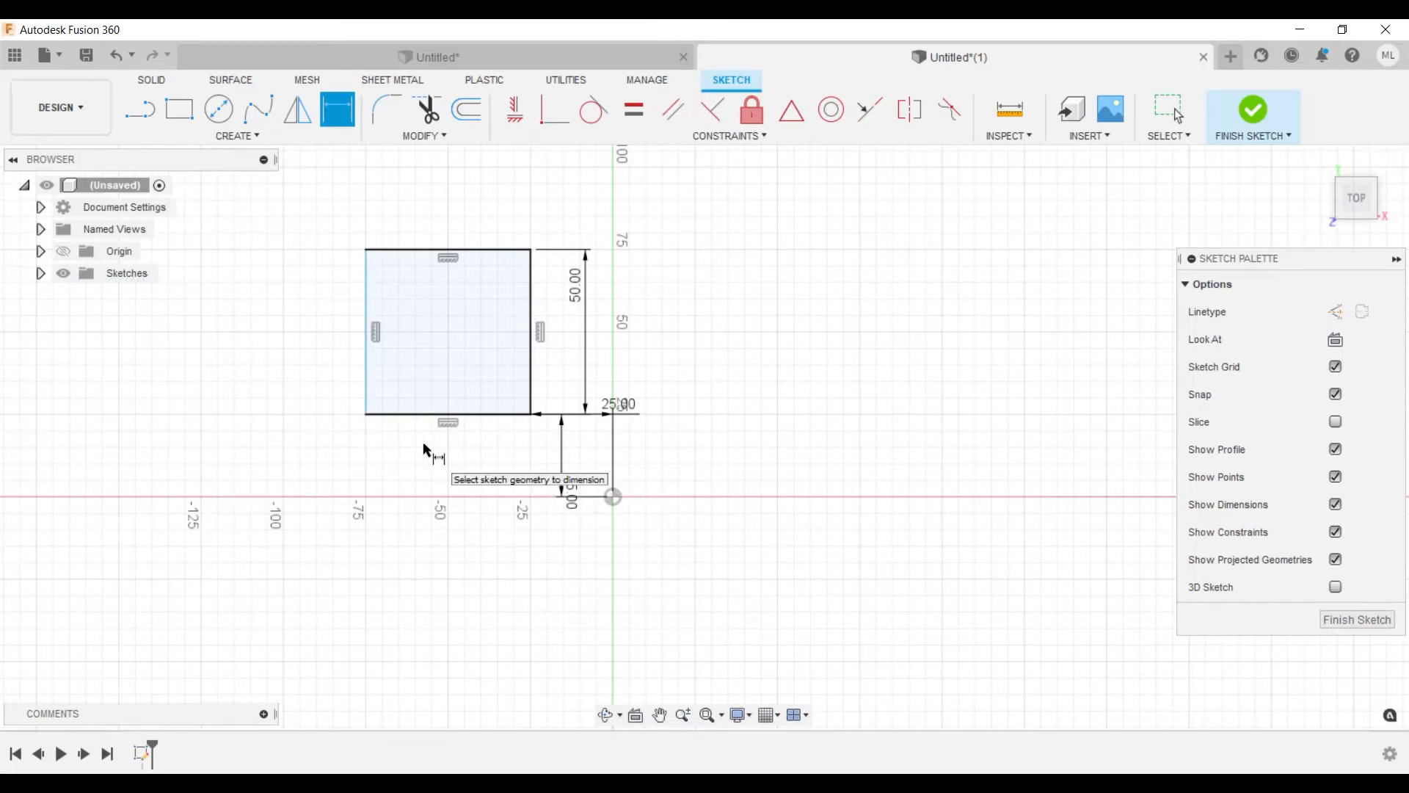
pyautogui.press('Escape')
pyautogui.click(368, 371)
pyautogui.moveTo(365, 349)
pyautogui.mouseDown()
pyautogui.moveTo(322, 348)
pyautogui.moveTo(375, 345)
pyautogui.mouseUp()
pyautogui.press('d')
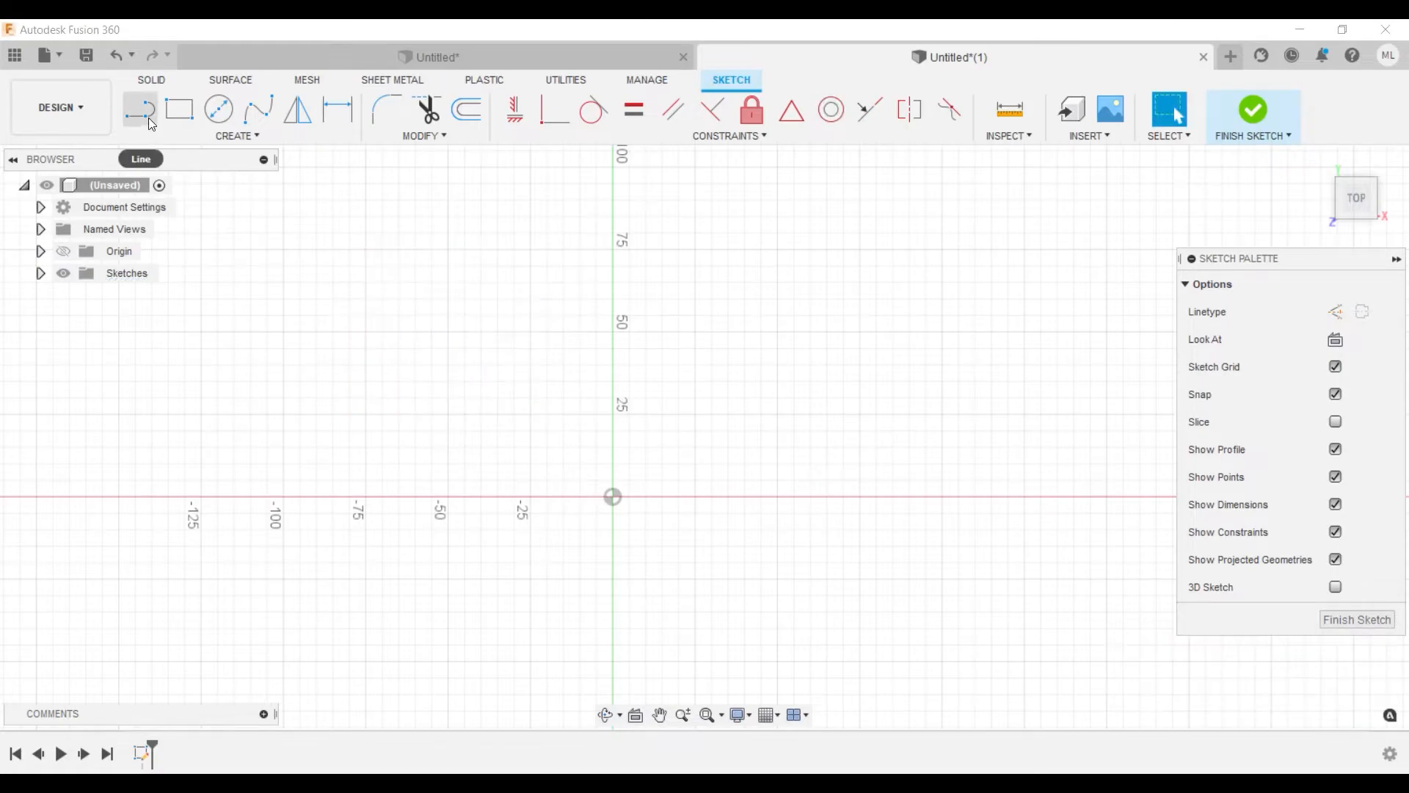
# Draw a horizontal line about 50 mm long, running left from the vertical axis at 25 mm above the origin
pyautogui.click(145, 117)
pyautogui.click(613, 414)
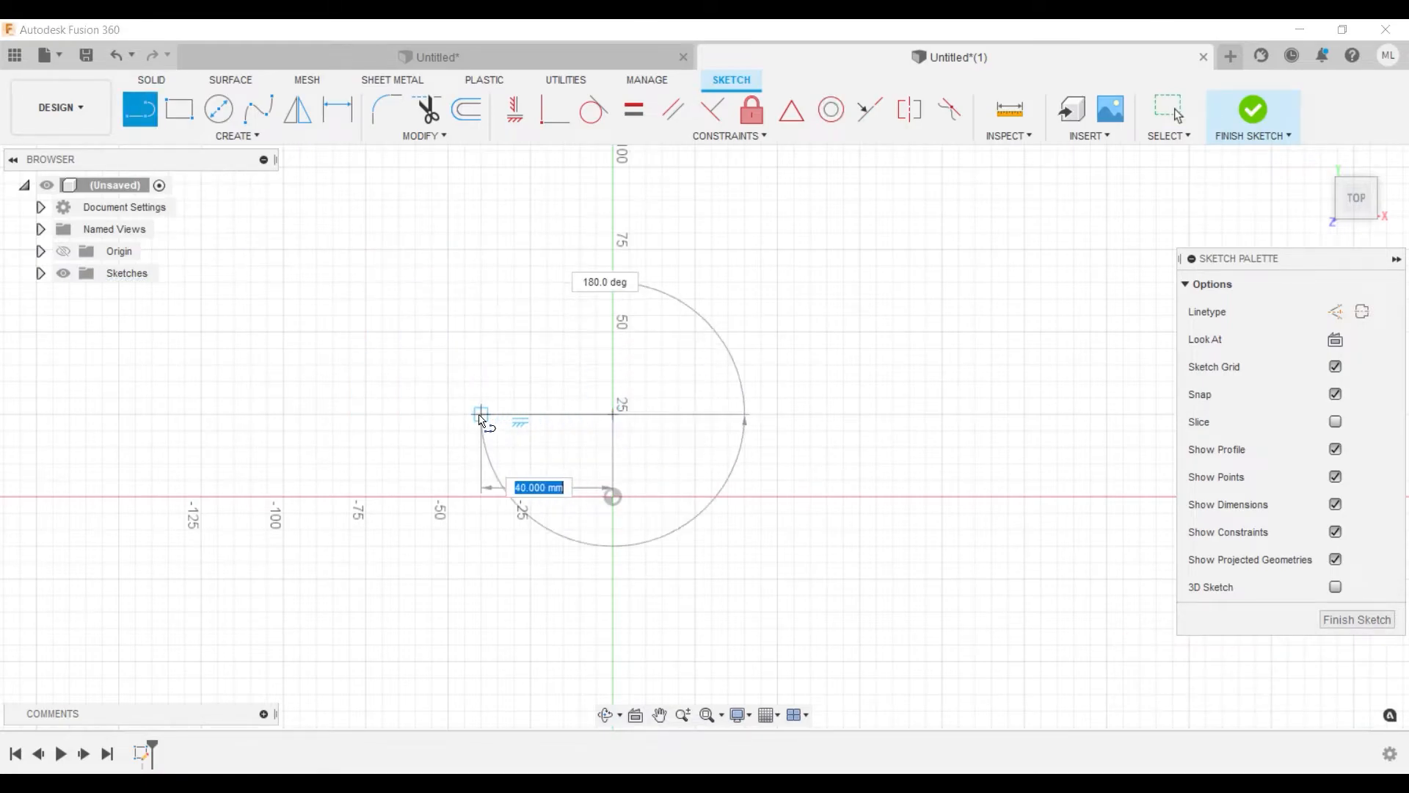
pyautogui.click(449, 414)
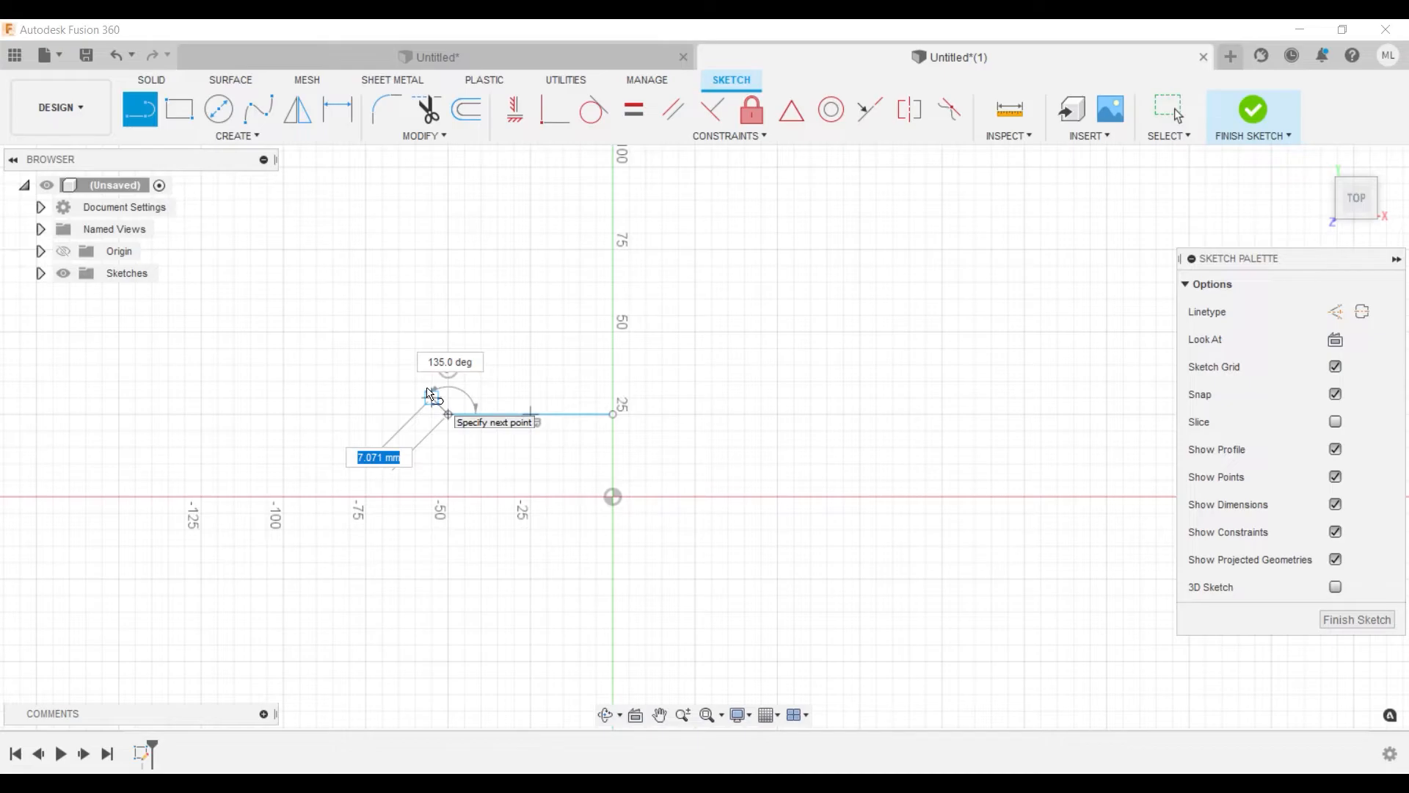
pyautogui.press('Escape')
# Draw a separate sloping line about 48 mm long above the horizontal line, rising toward the left
pyautogui.press('l')
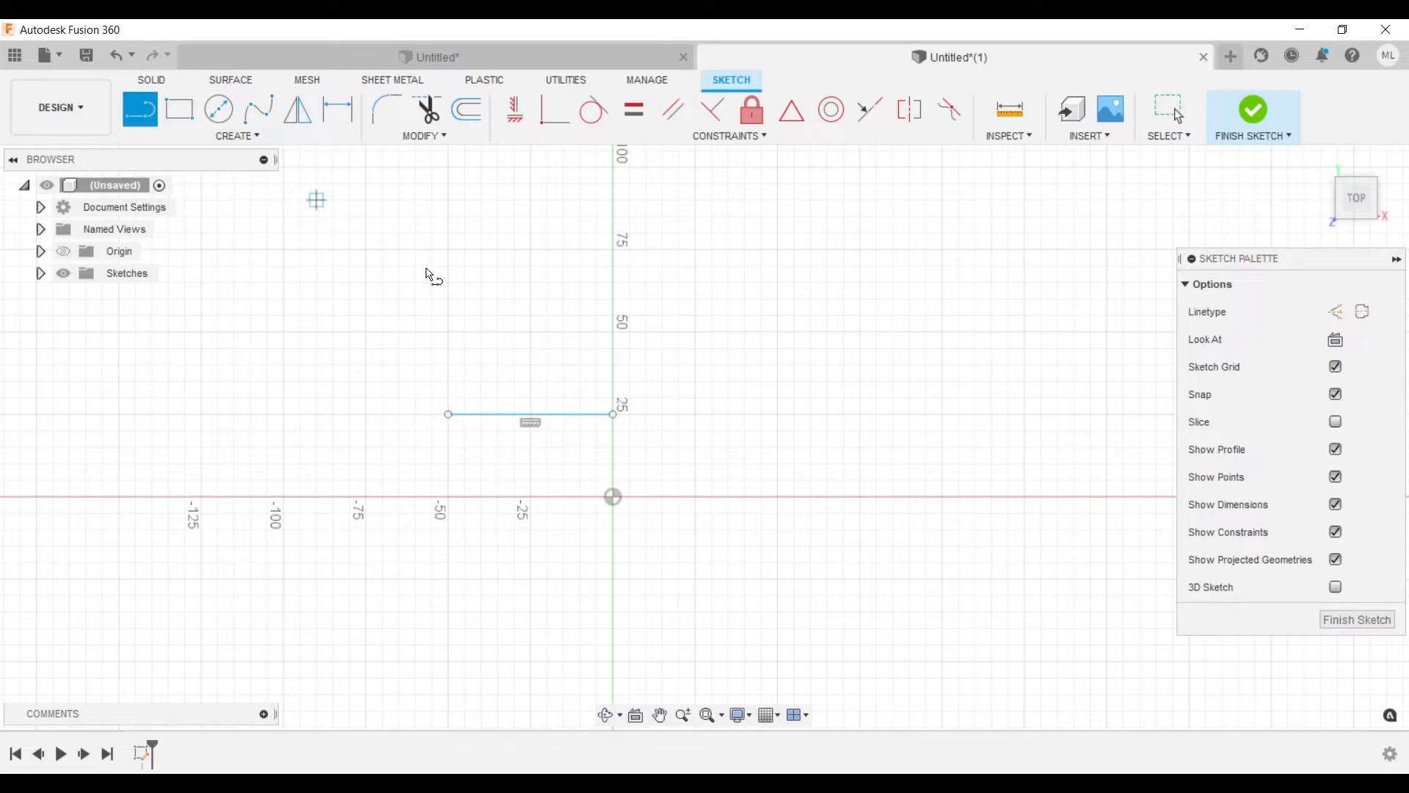
pyautogui.click(611, 365)
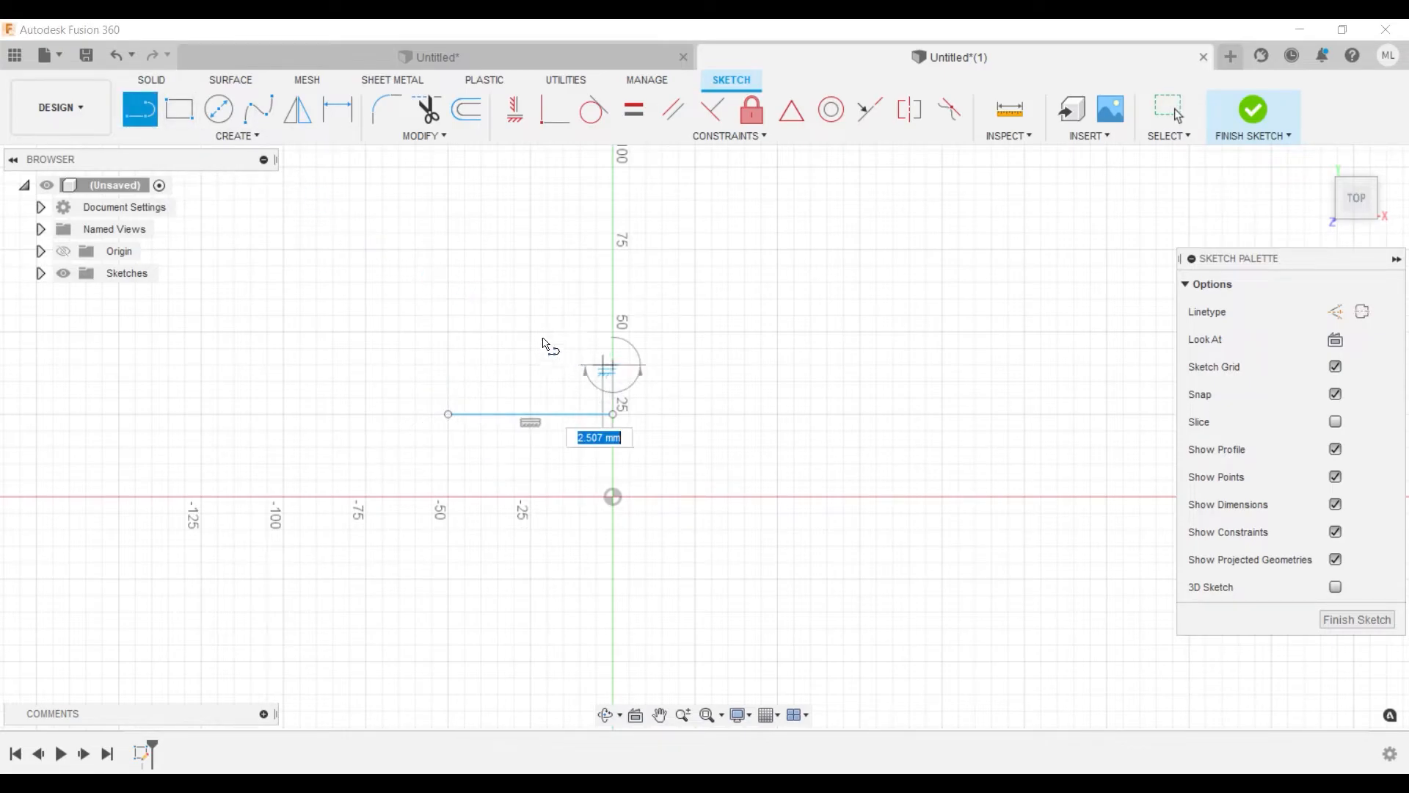
pyautogui.click(450, 331)
pyautogui.press('Escape')
pyautogui.scroll(3, 537, 246)
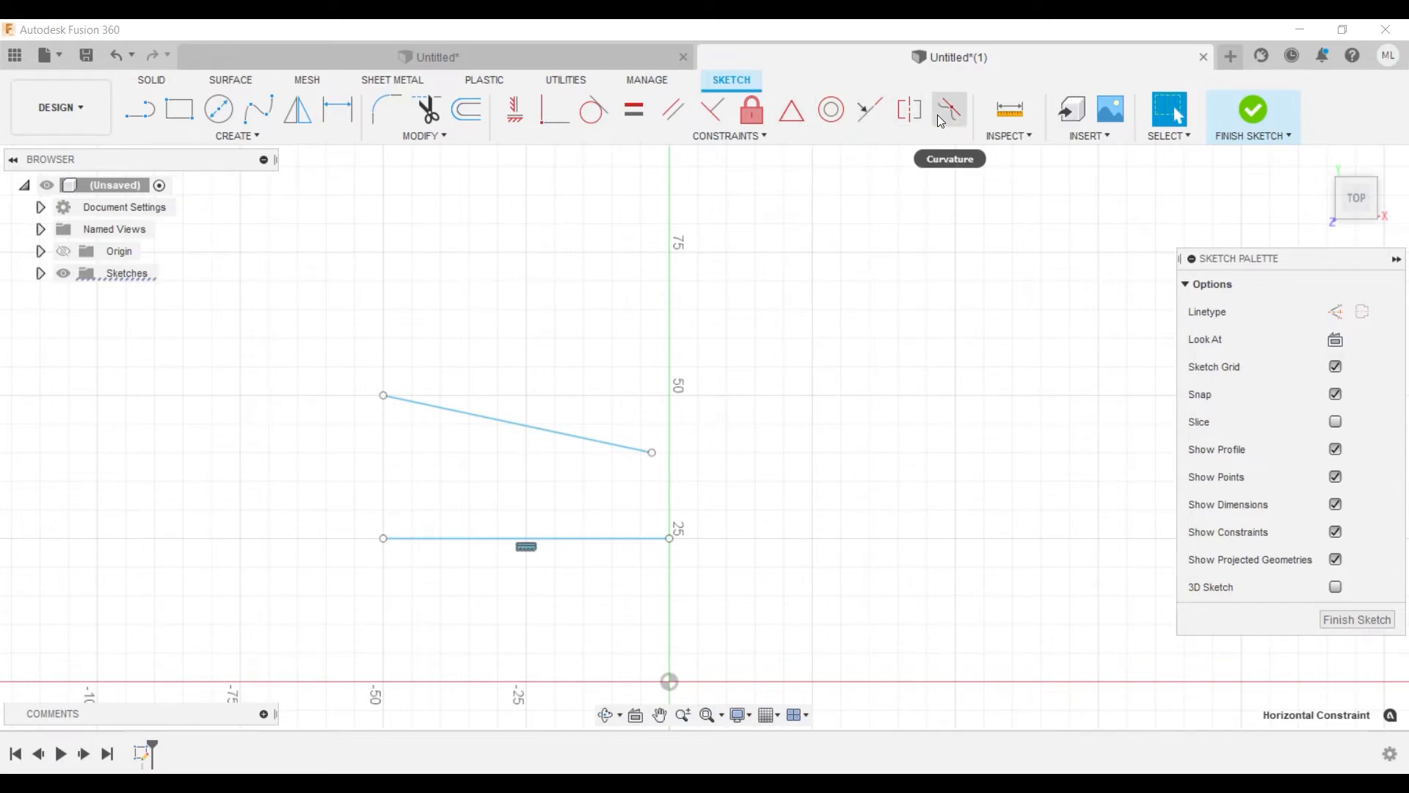
# Try a Parallel constraint between the sloping line and the horizontal line, and undo it
pyautogui.click(673, 110)
pyautogui.click(546, 435)
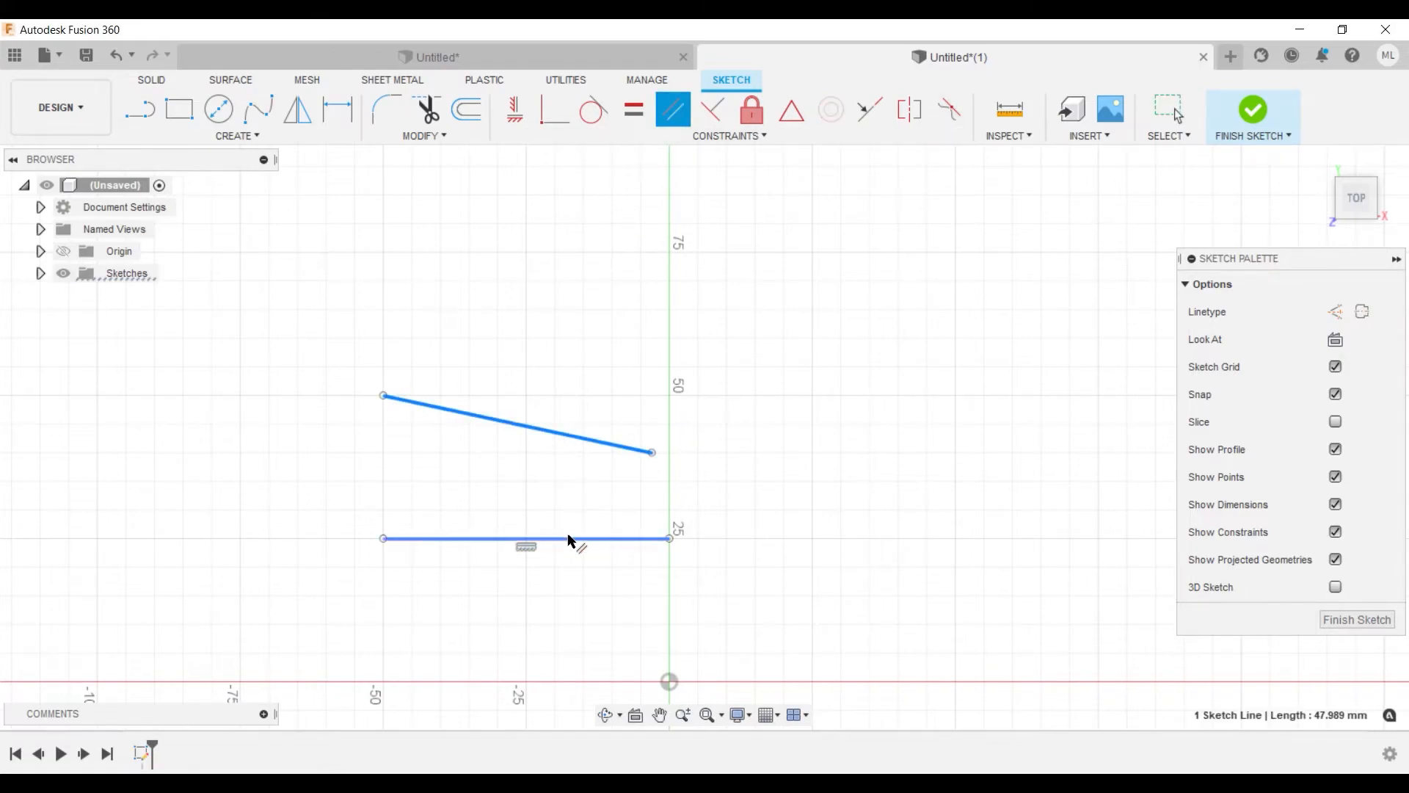
pyautogui.click(570, 539)
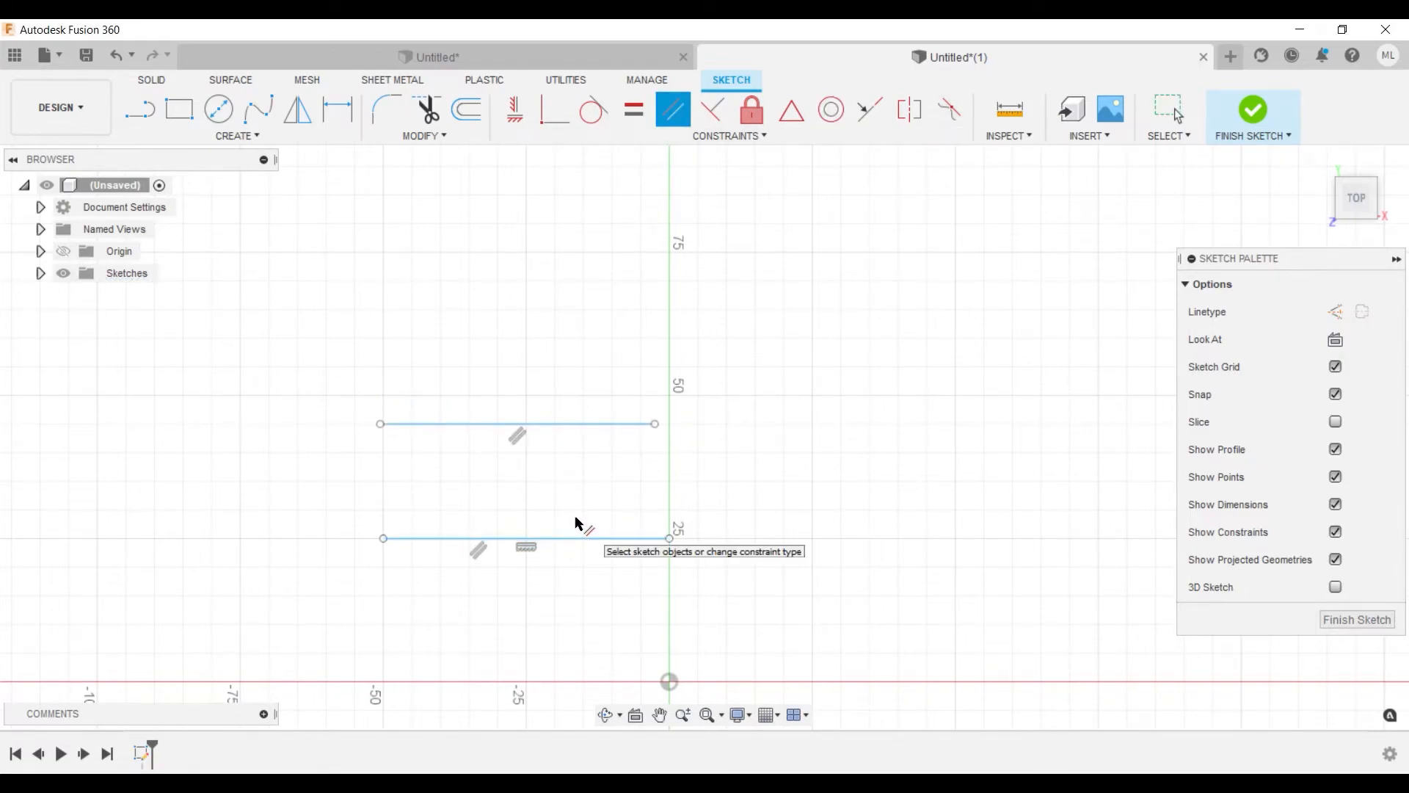
pyautogui.hotkey('ctrl', 'z')
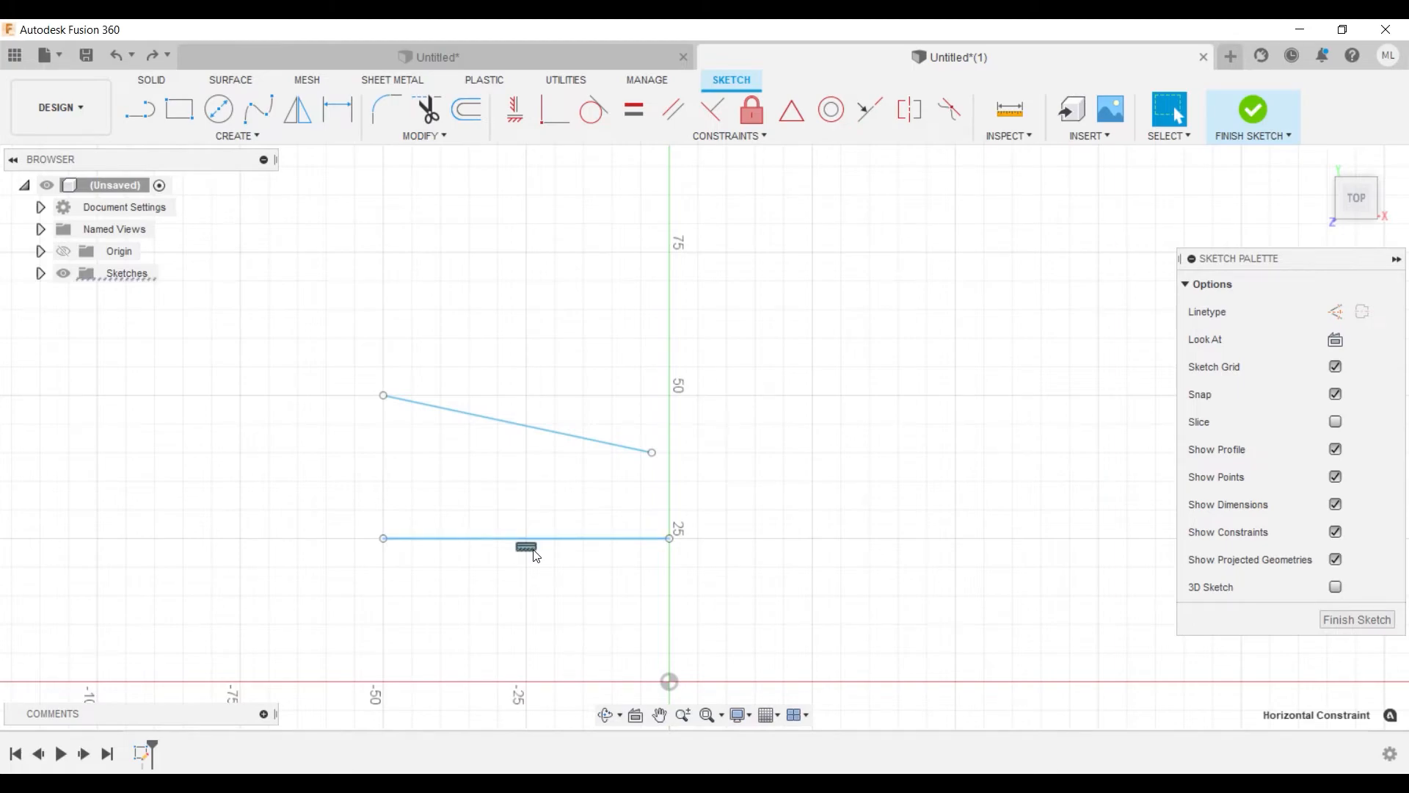
# Delete the horizontal constraint from the lower line
pyautogui.press('Delete')
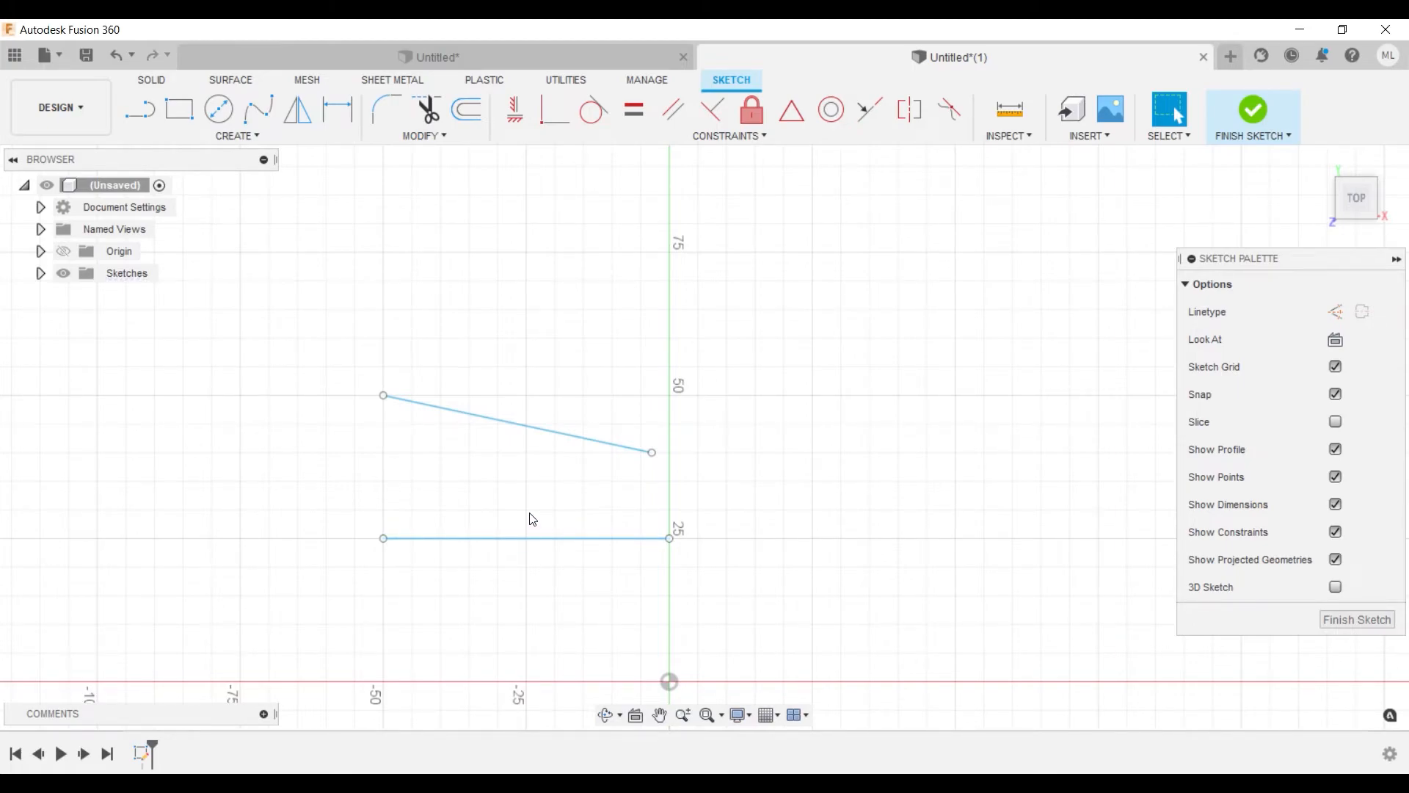
# Apply a Parallel constraint between the upper sloping line and the lower horizontal line, selecting the sloping line first
pyautogui.click(672, 112)
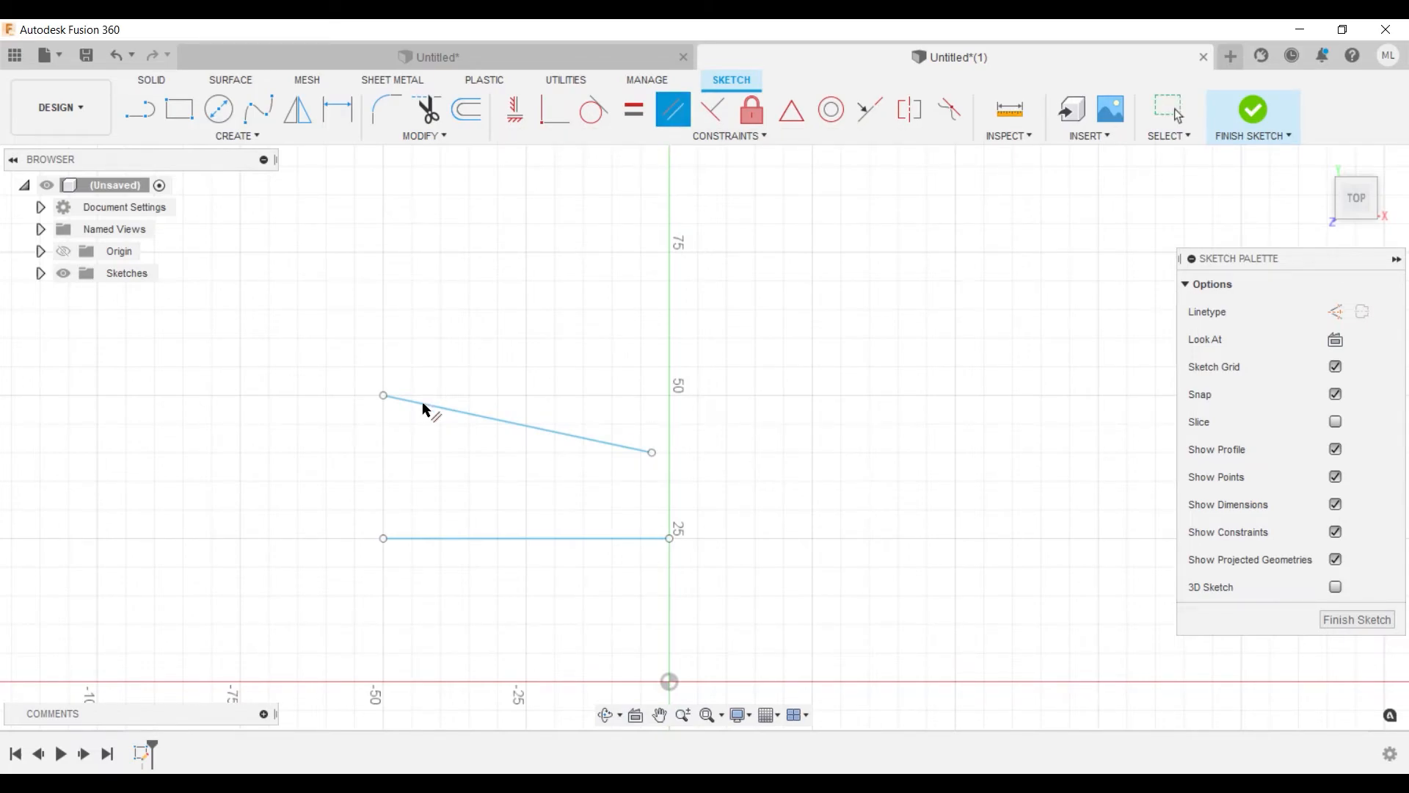
pyautogui.click(451, 415)
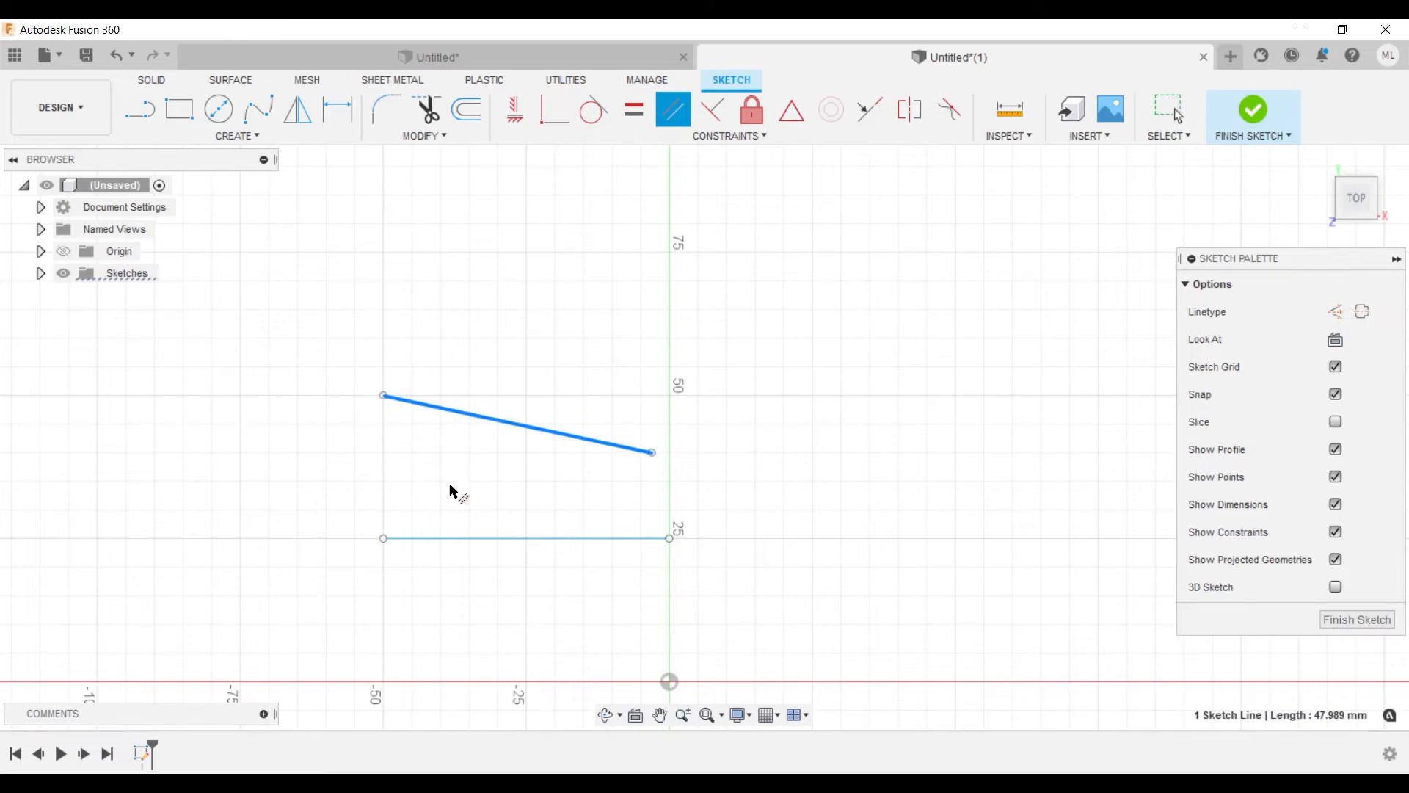
pyautogui.click(451, 542)
# Draw a third separate line about 29 mm long above the parallel pair, crossing the vertical axis and descending toward the left
pyautogui.click(145, 114)
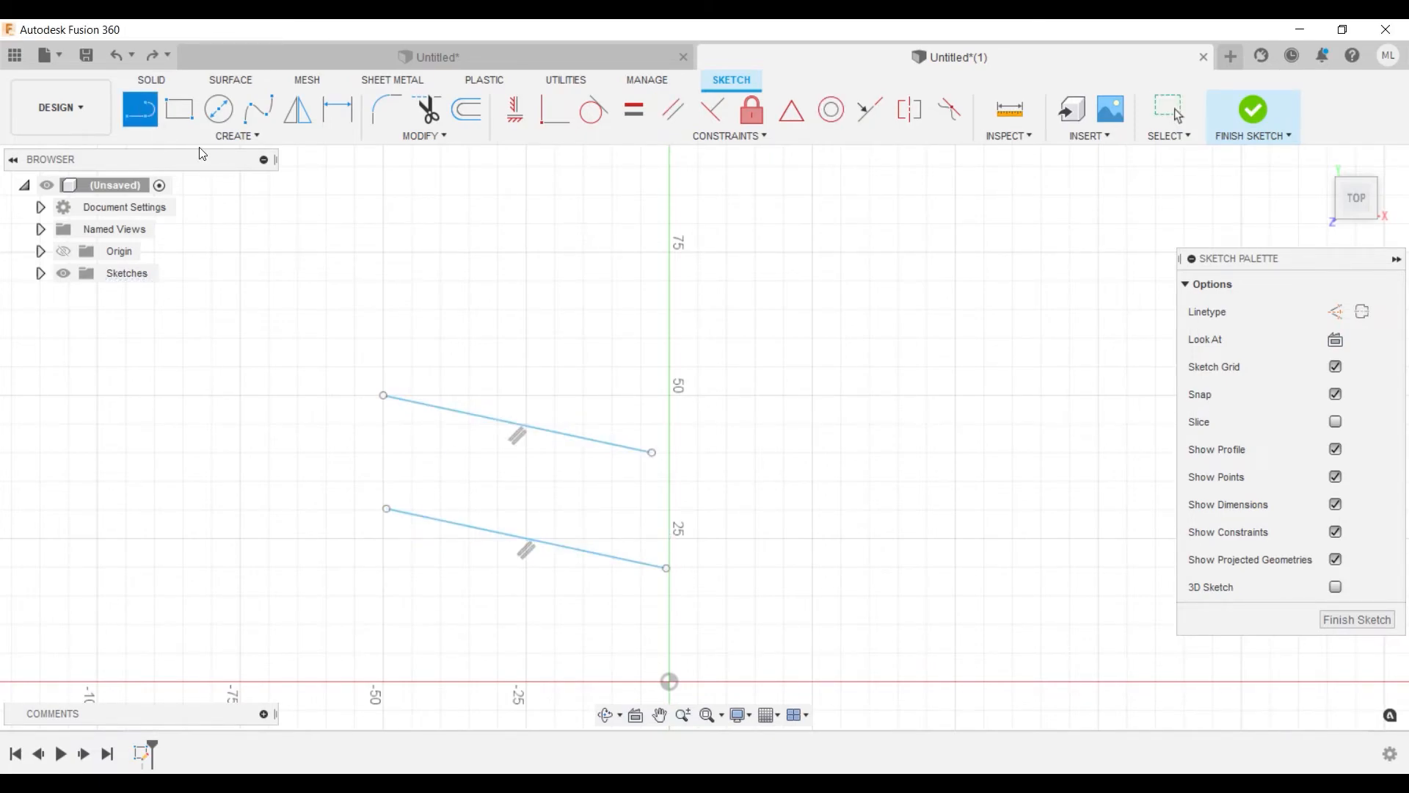
pyautogui.click(783, 310)
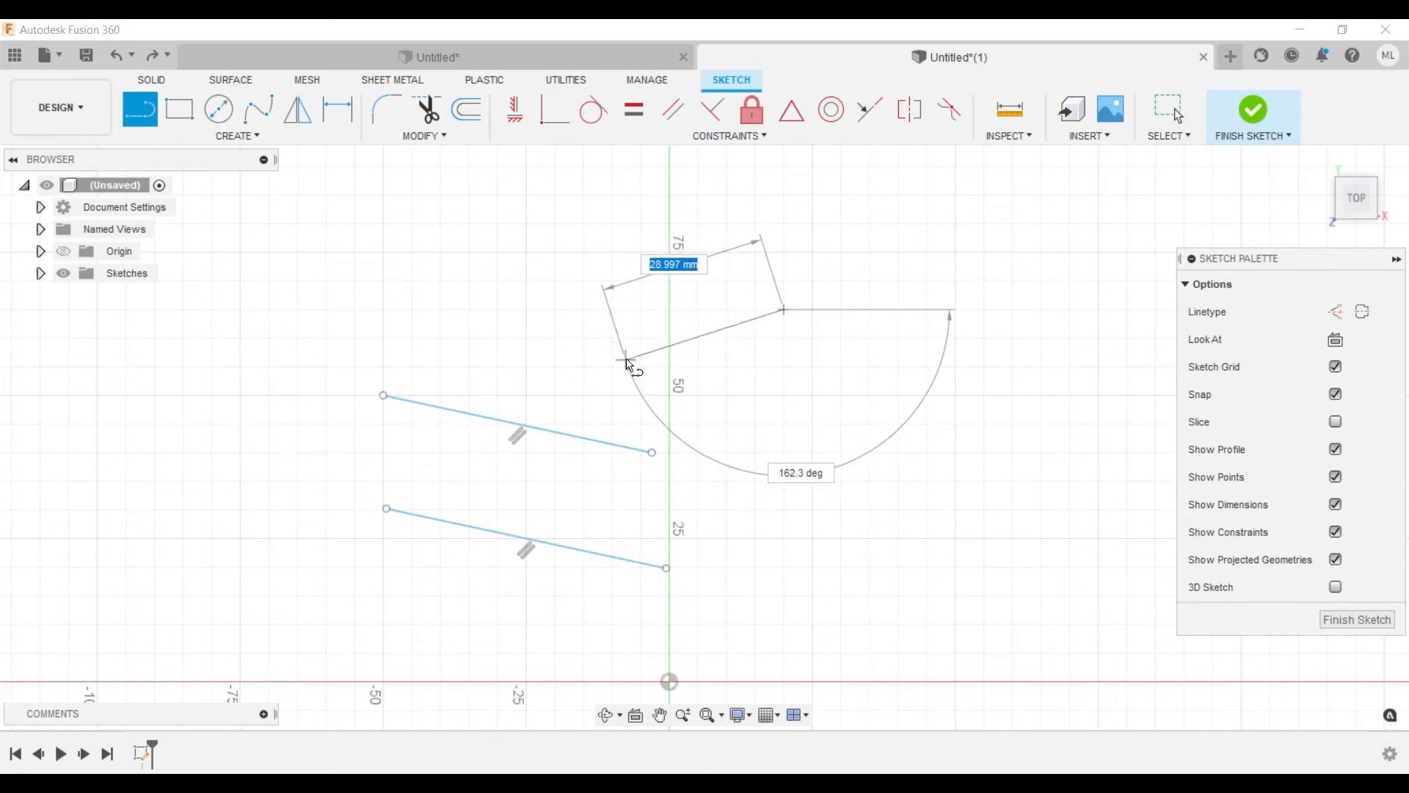
pyautogui.click(626, 361)
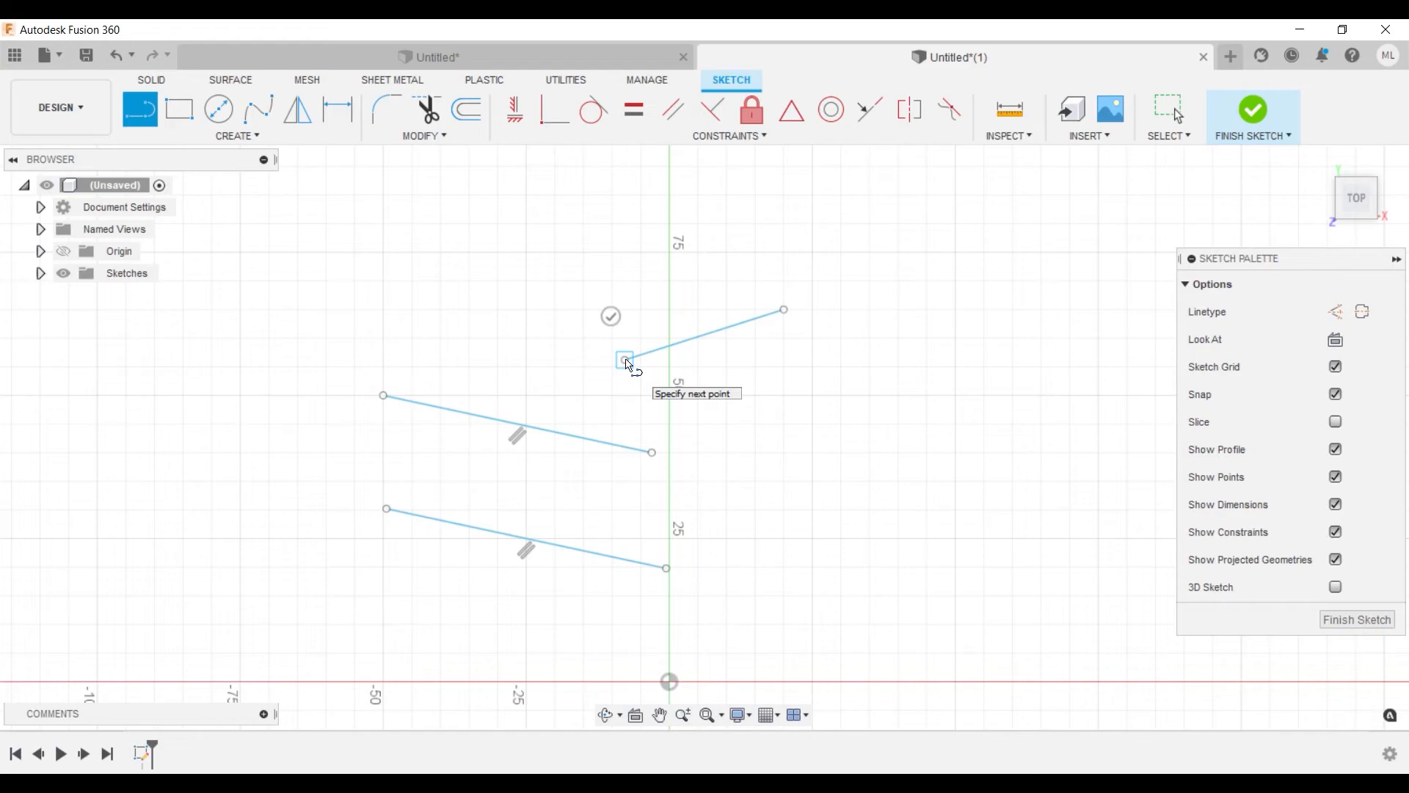
pyautogui.press('Escape')
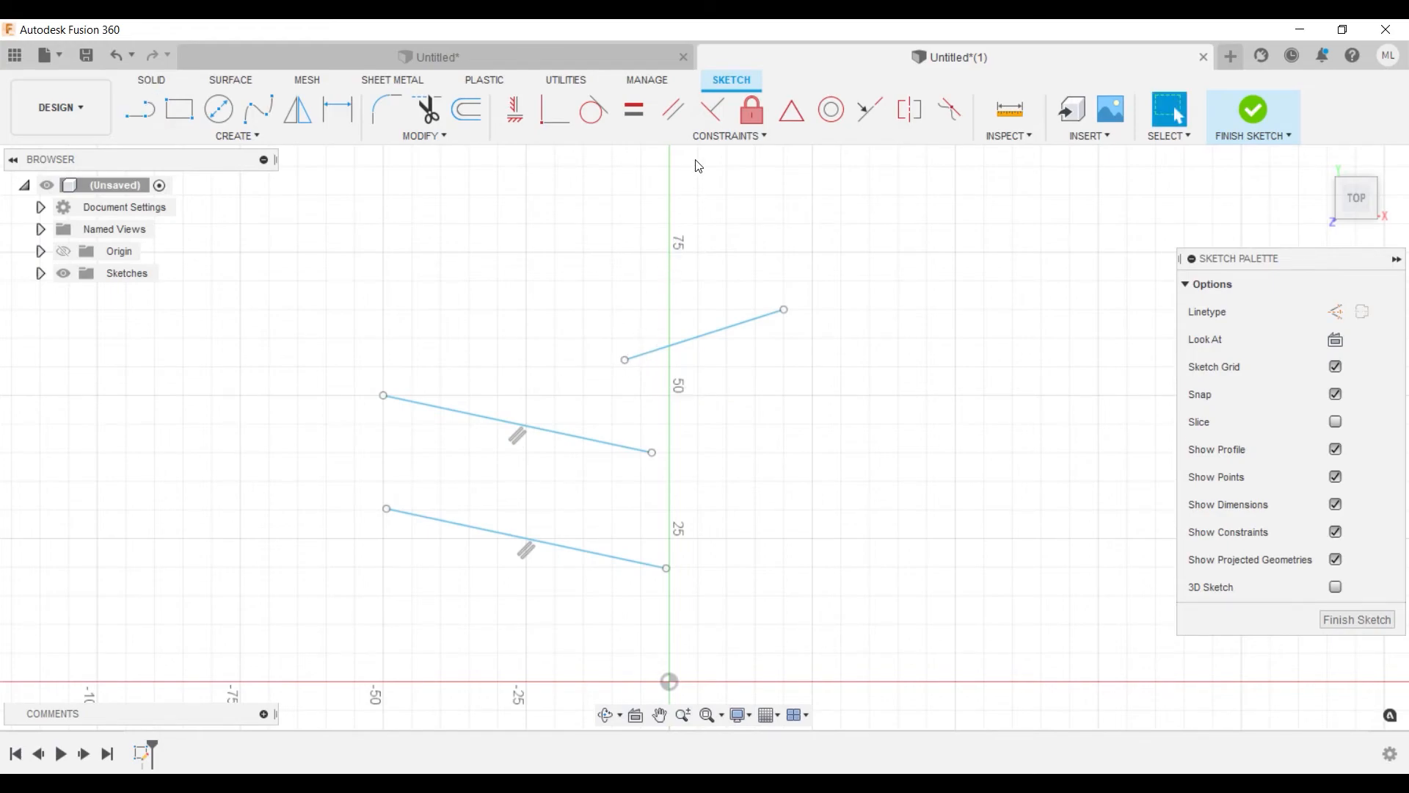
# Apply a Perpendicular constraint between the new line and the upper of the two parallel lines
pyautogui.click(712, 110)
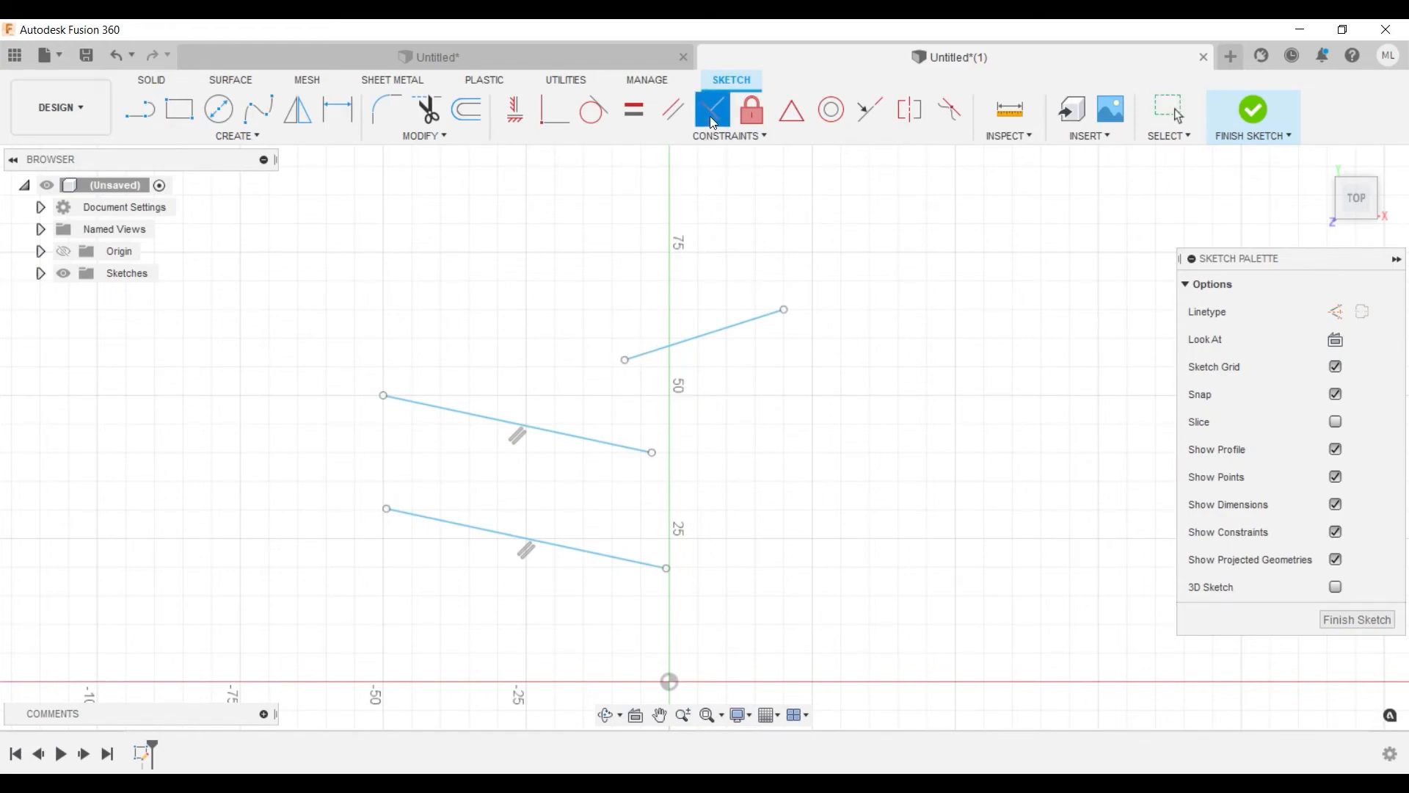
pyautogui.click(725, 326)
pyautogui.click(584, 438)
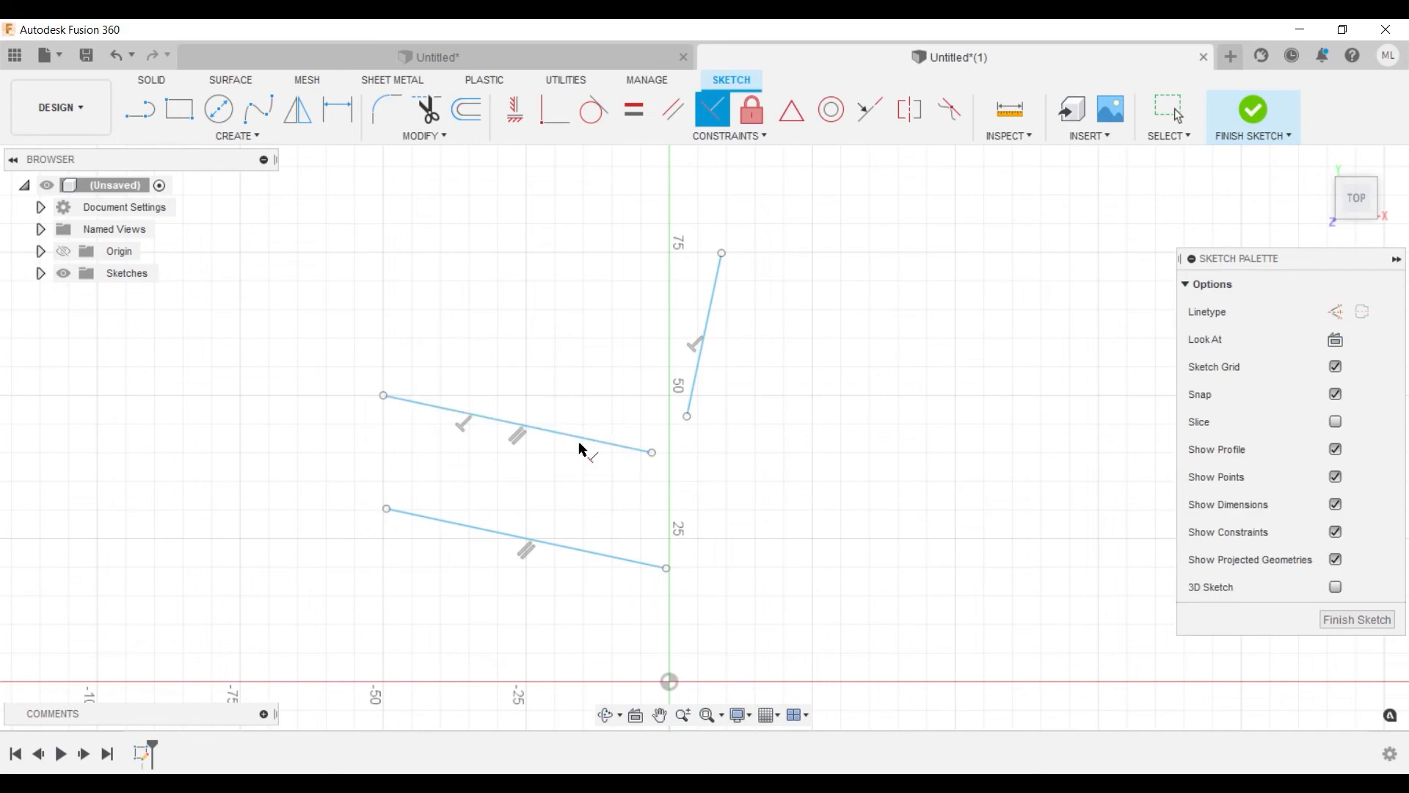
pyautogui.press('Escape')
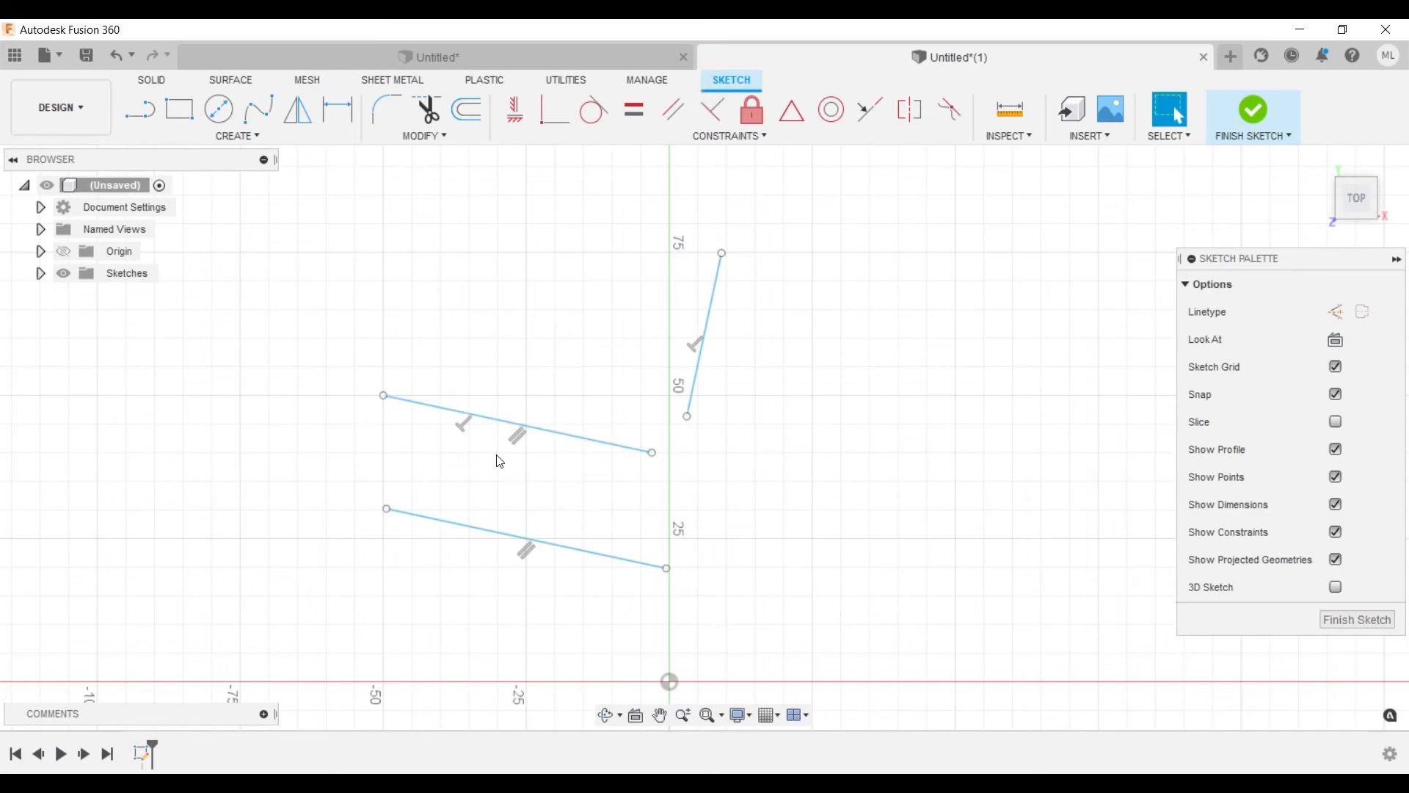